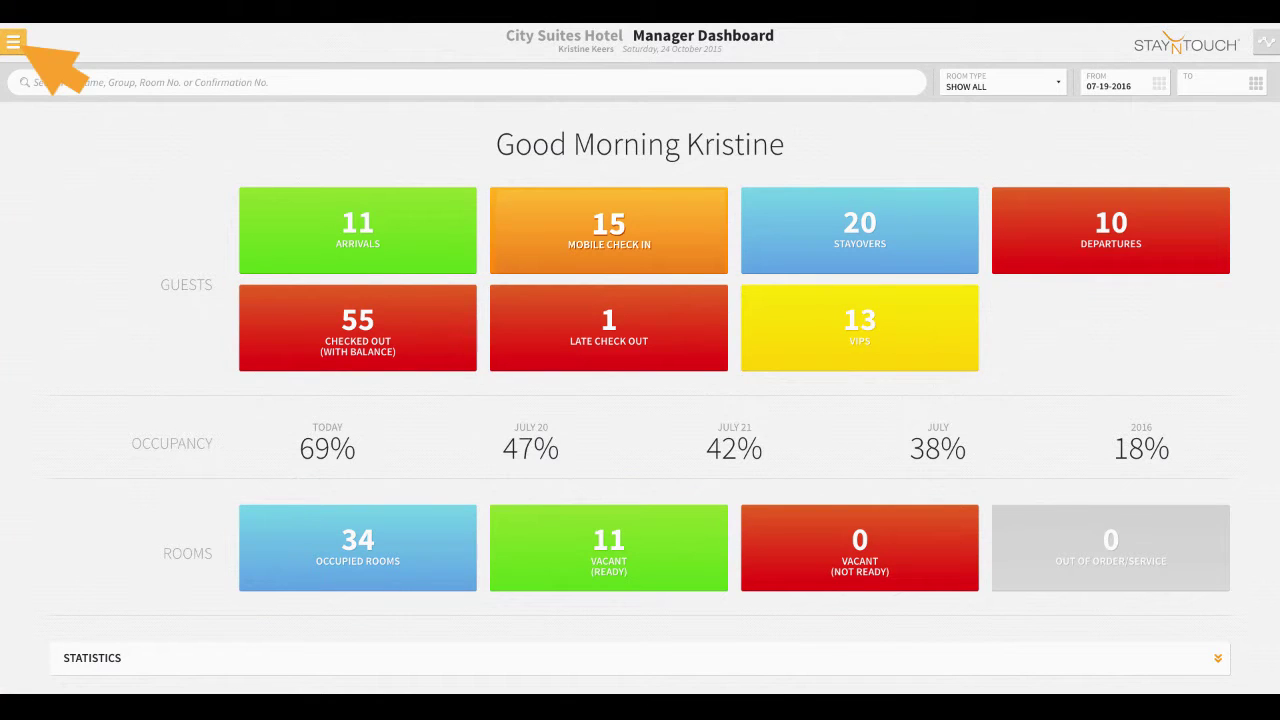
- Open the navigation menu to start a new reservation for 19–23 July 2016
left_click(13, 42)
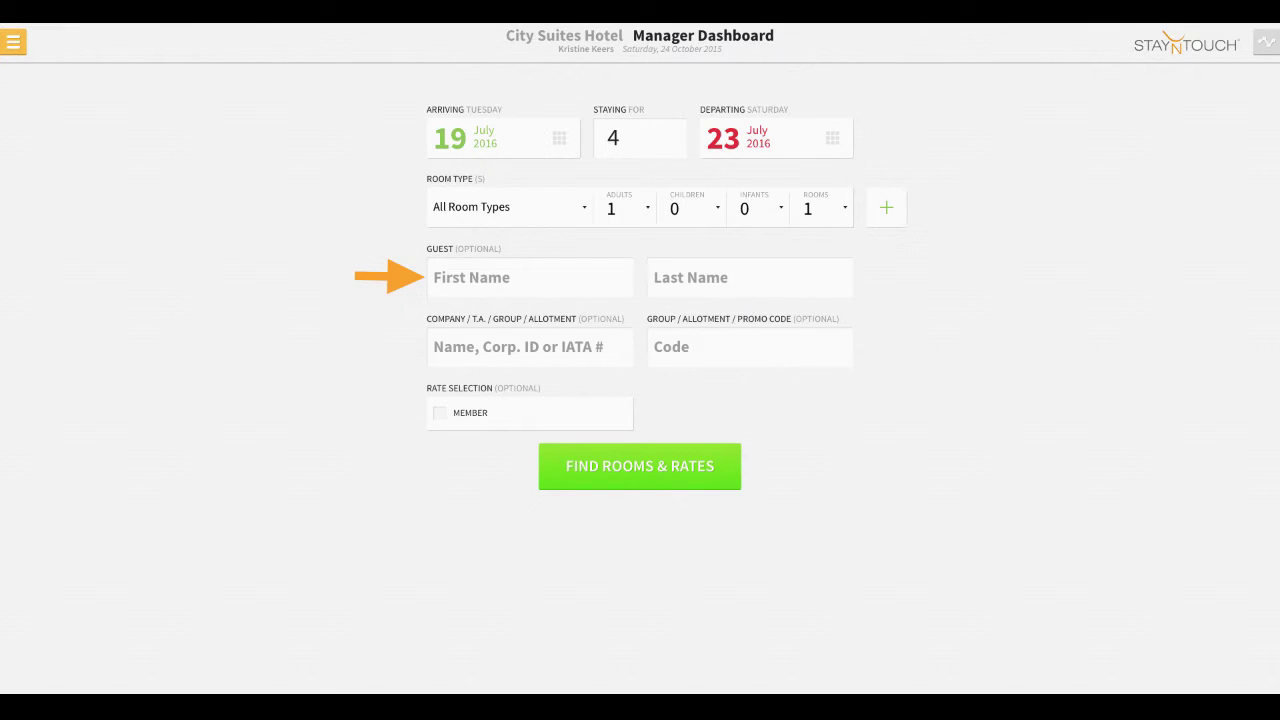
left_click(530, 346)
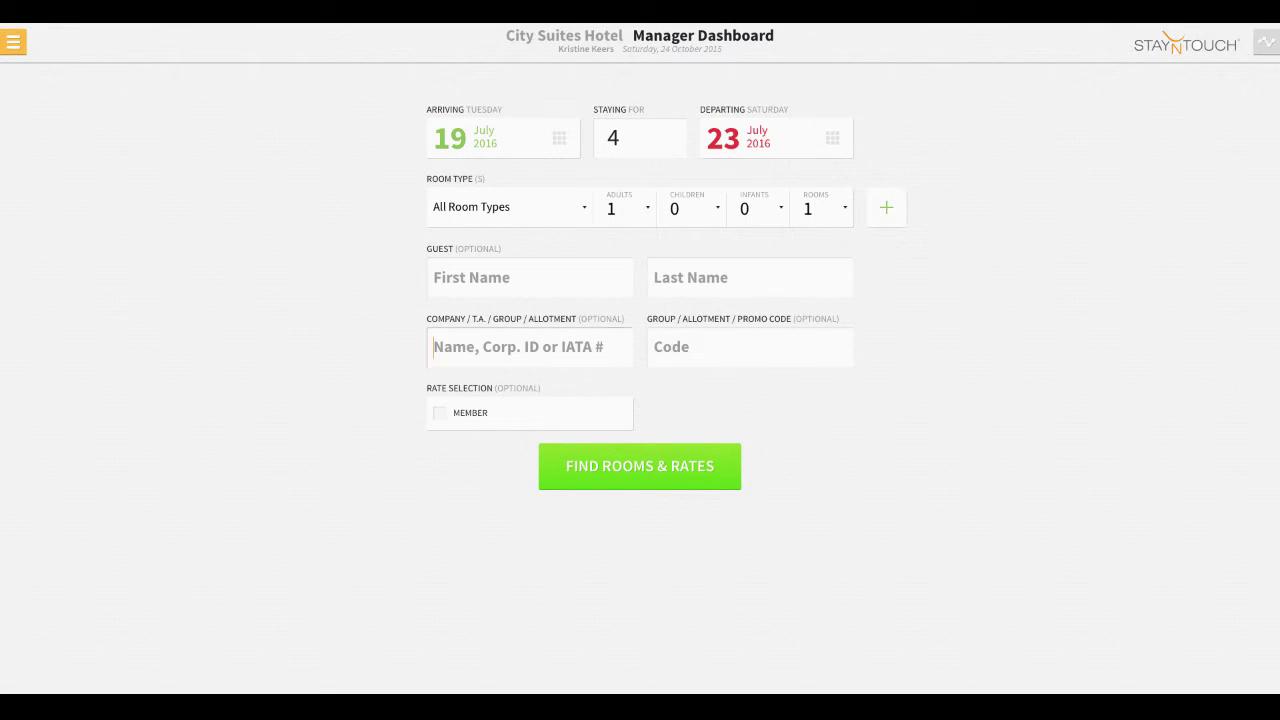
type("Stay")
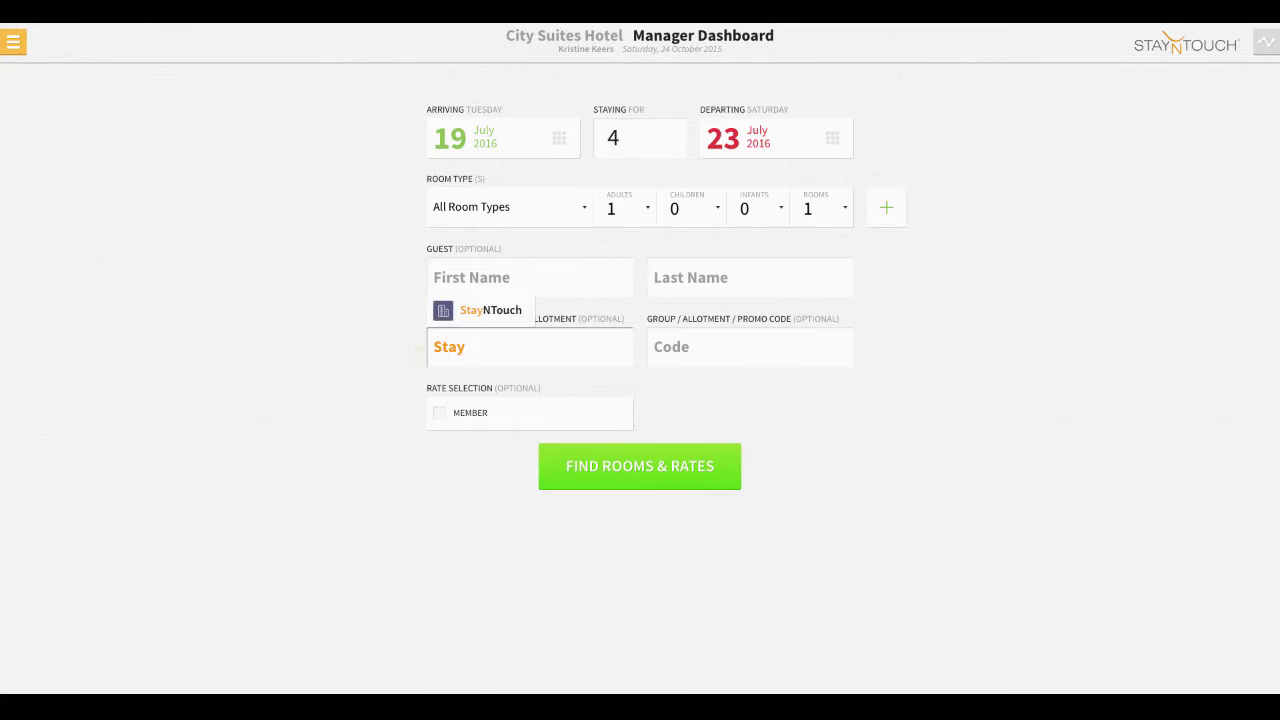
key("Down")
key("Return")
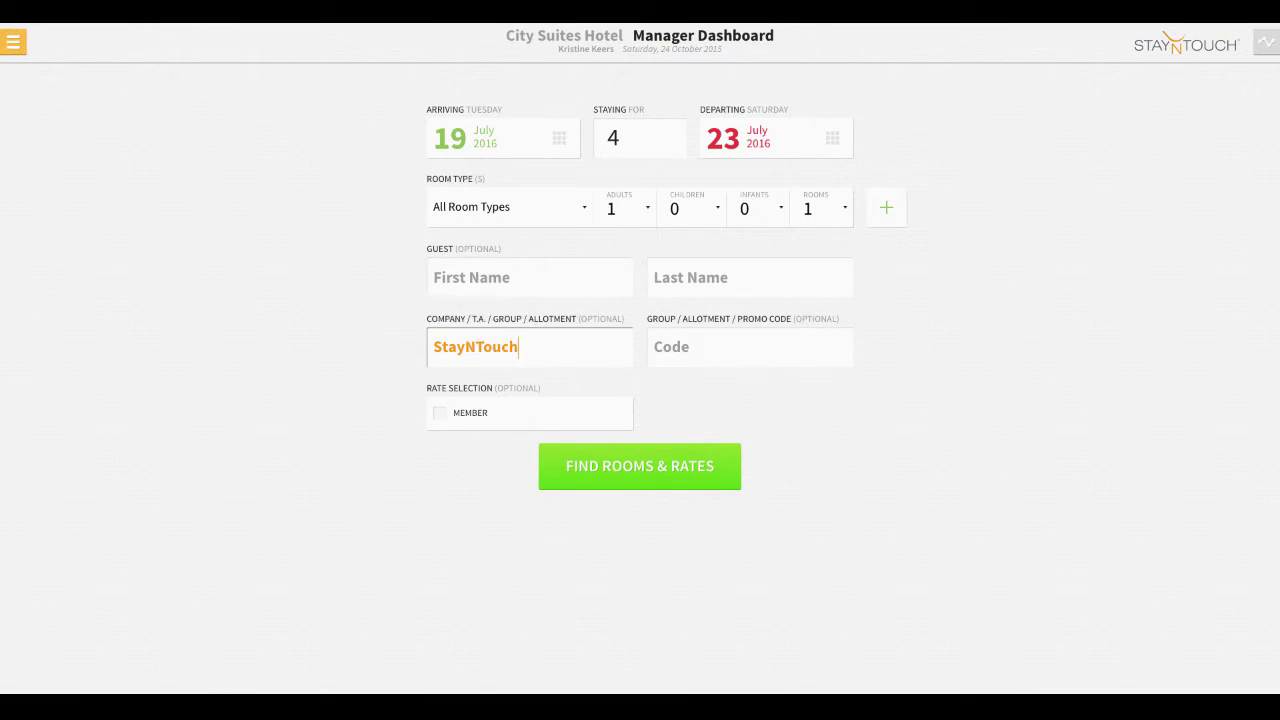
key("ctrl+a")
key("BackSpace")
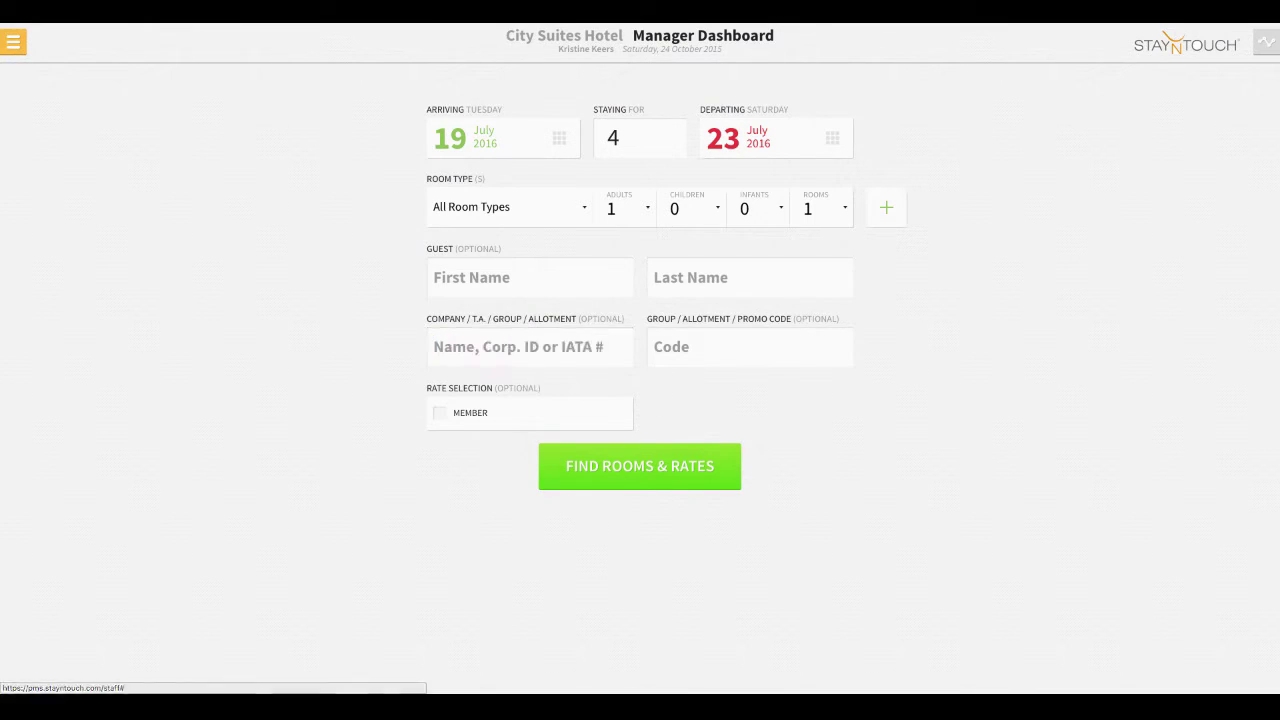
key("Tab")
type("L")
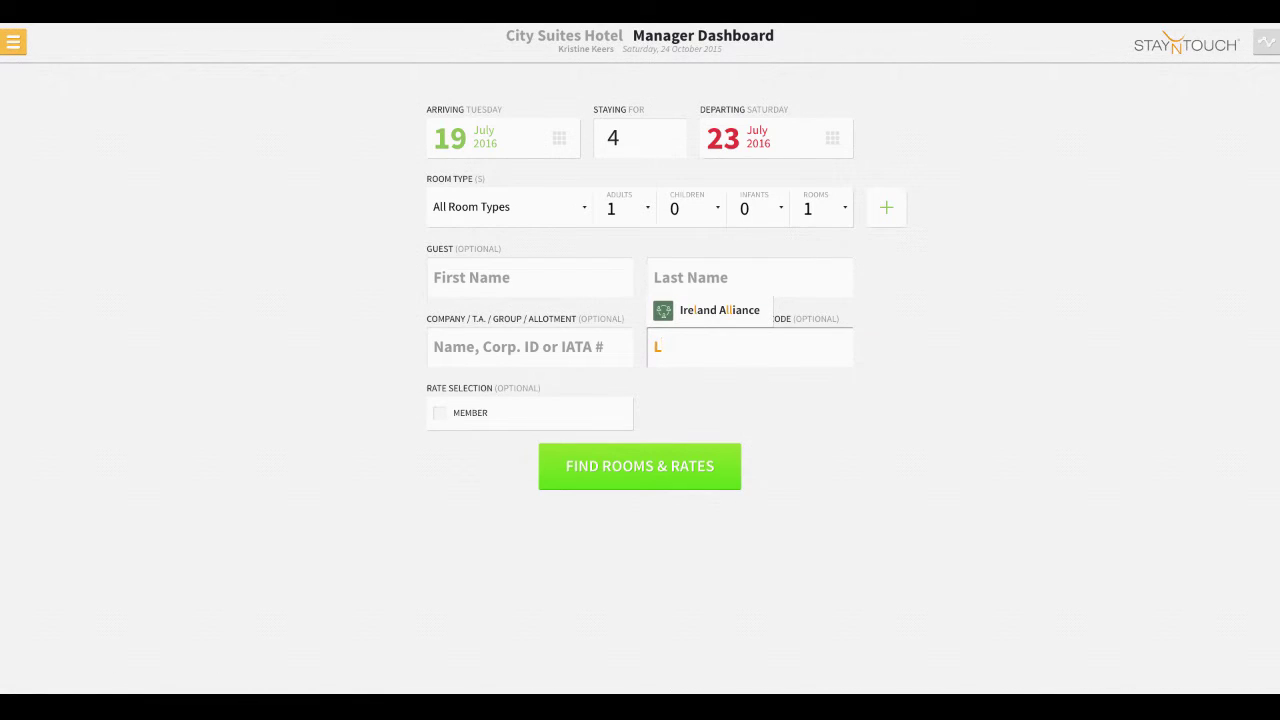
key("BackSpace")
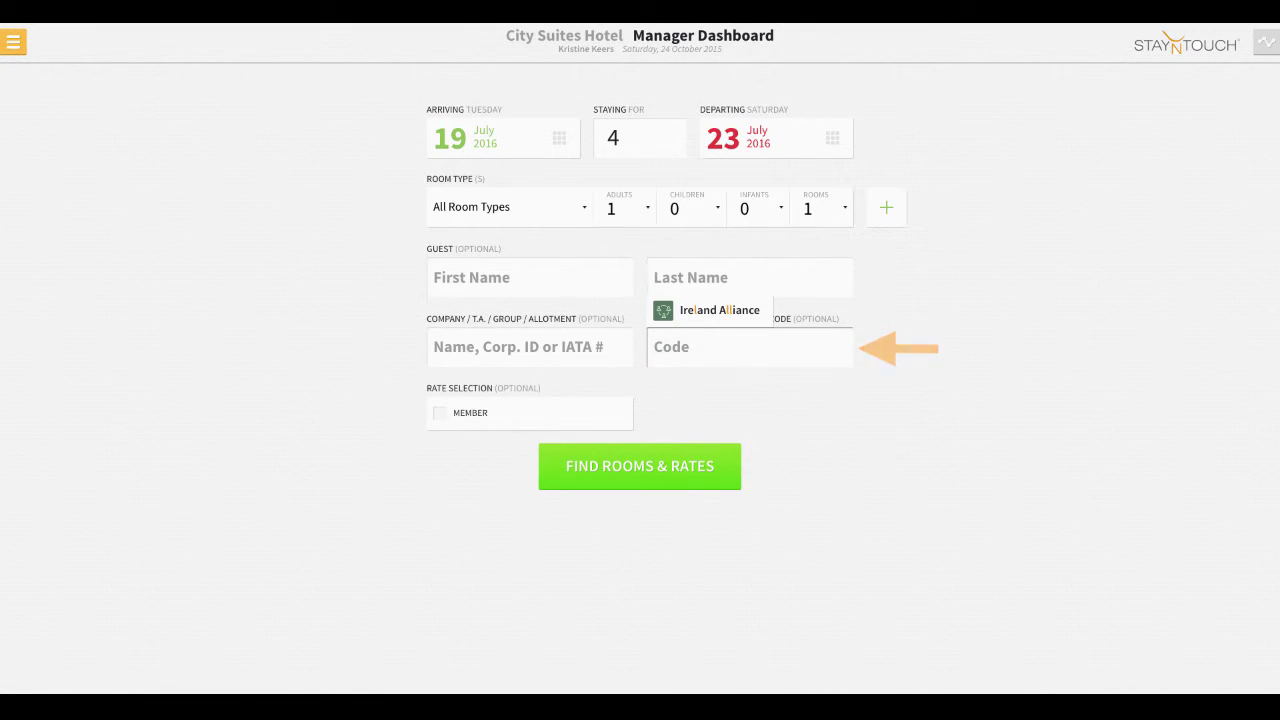
type("L")
type("re")
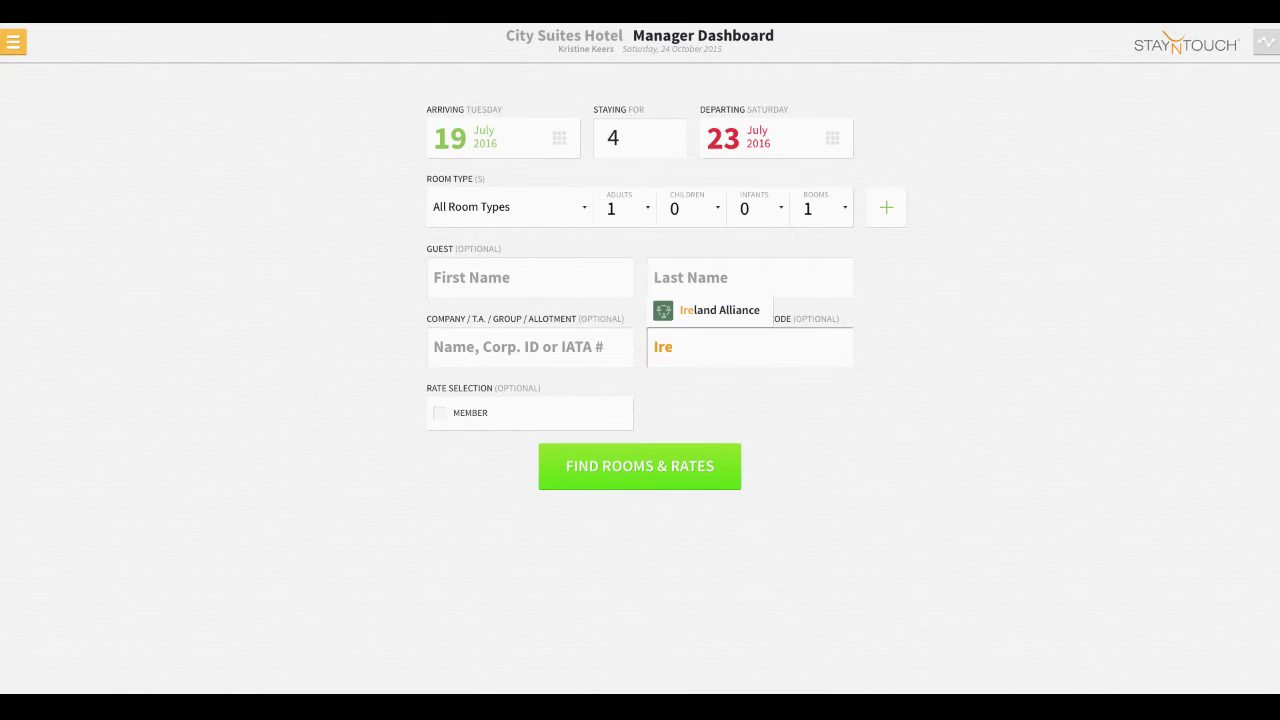
key("Return")
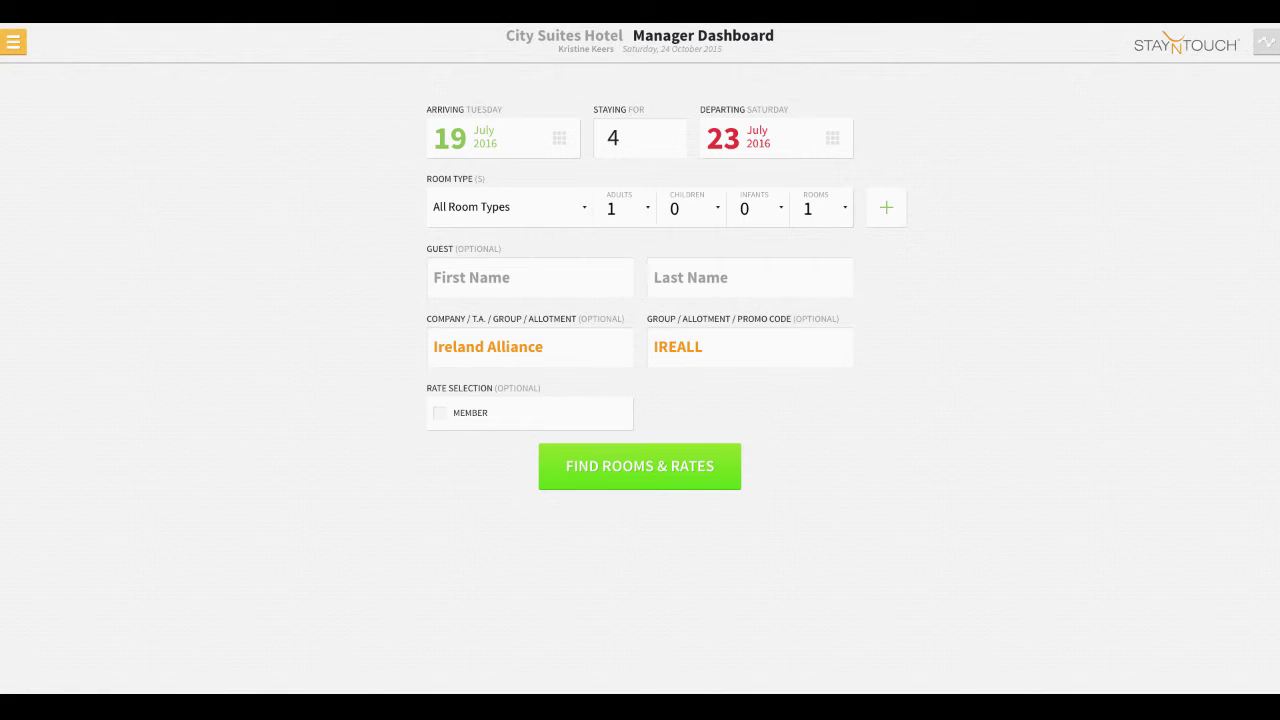
left_click(440, 413)
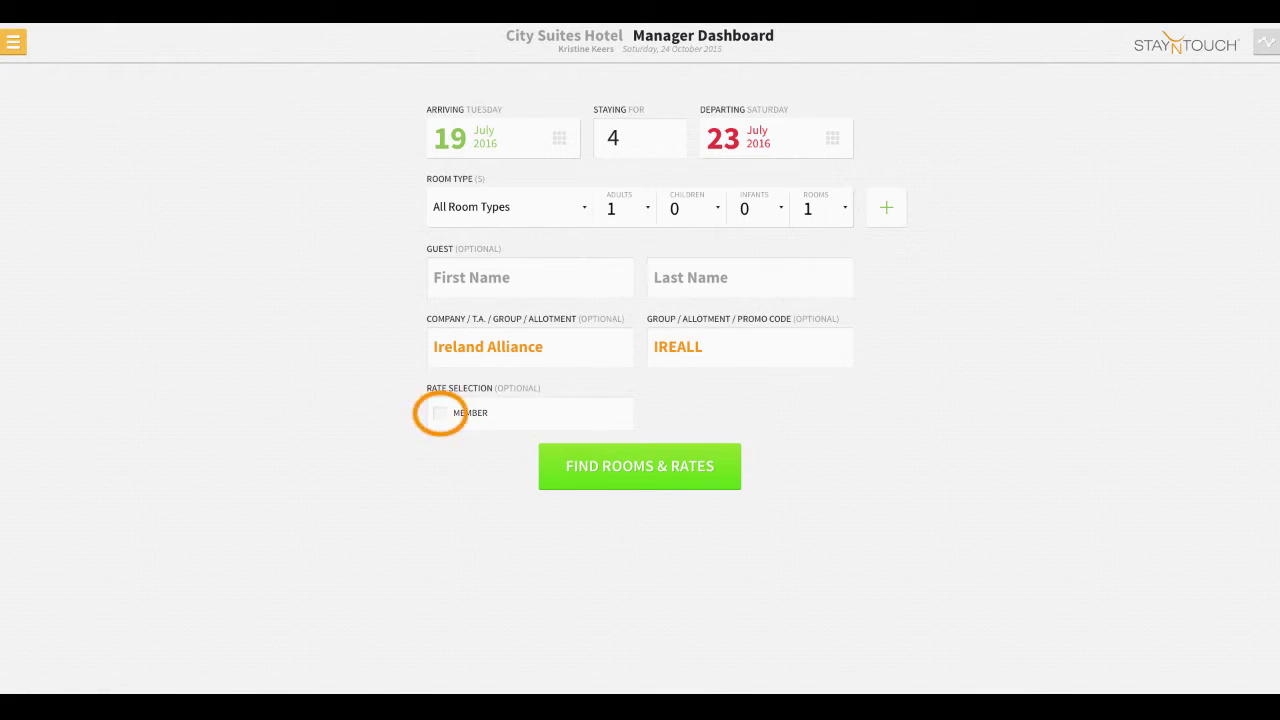
left_click(750, 413)
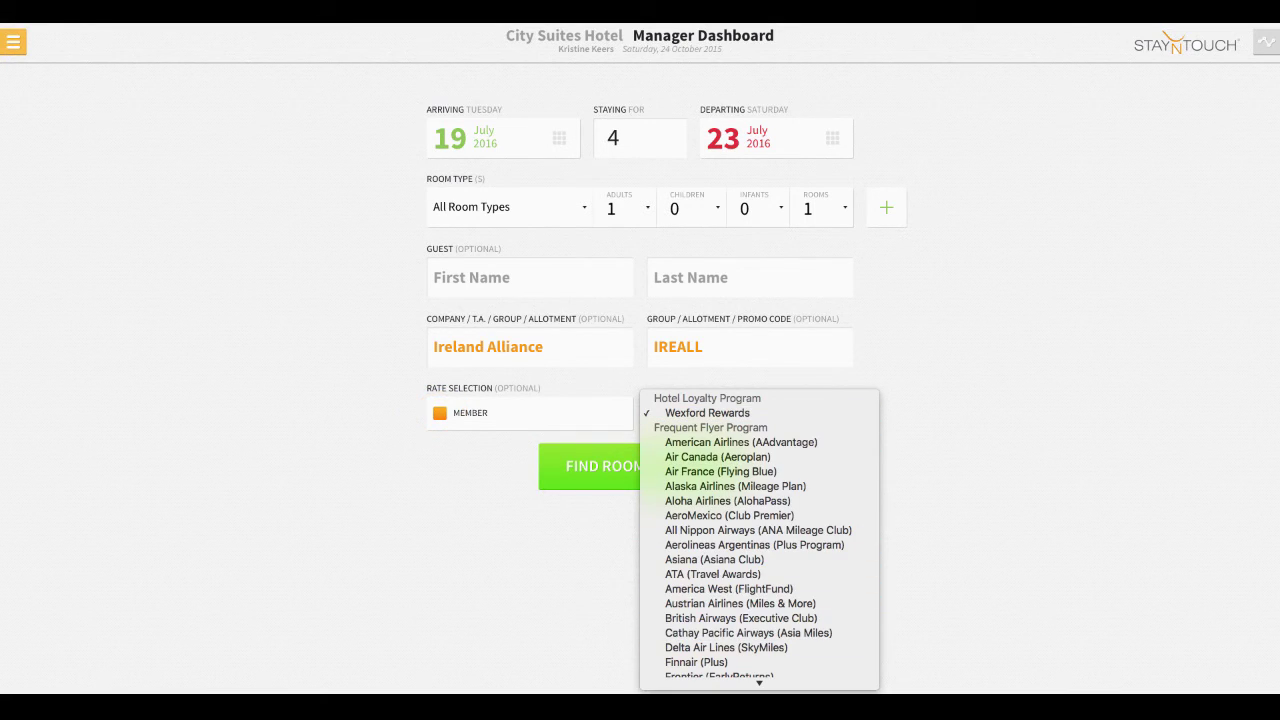
left_click(707, 413)
left_click(440, 413)
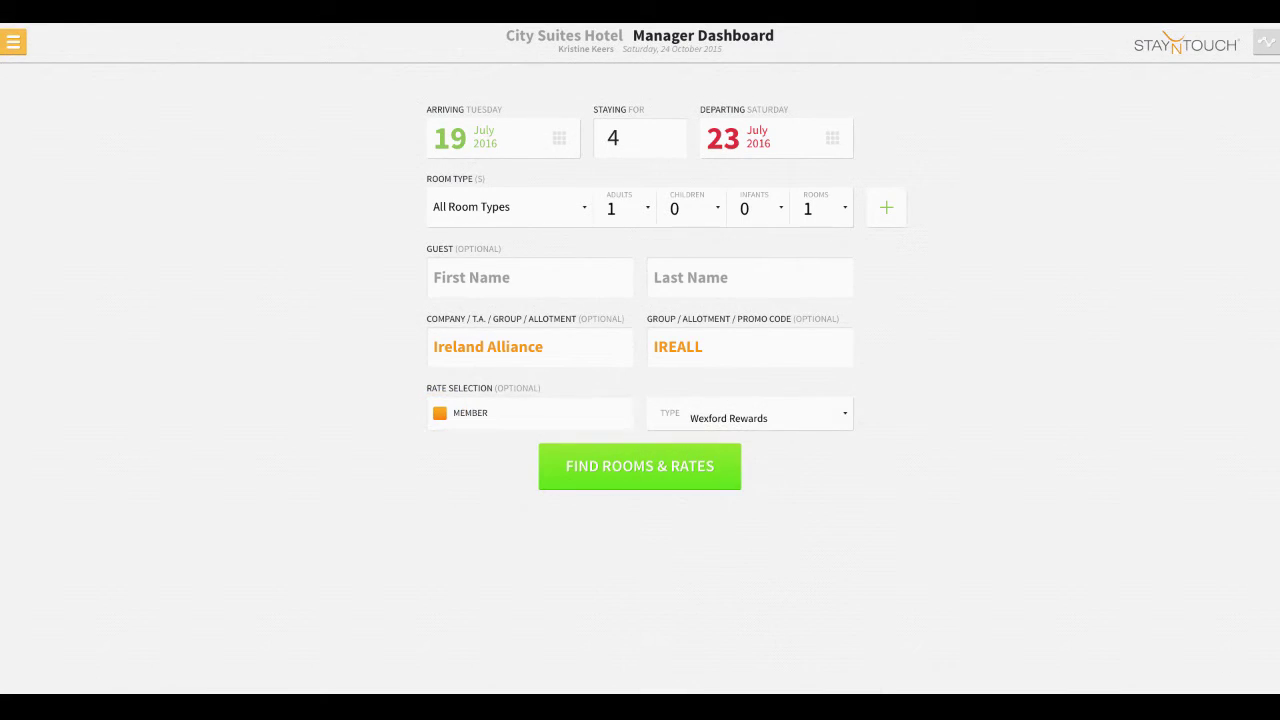
left_click(488, 346)
key("BackSpace")
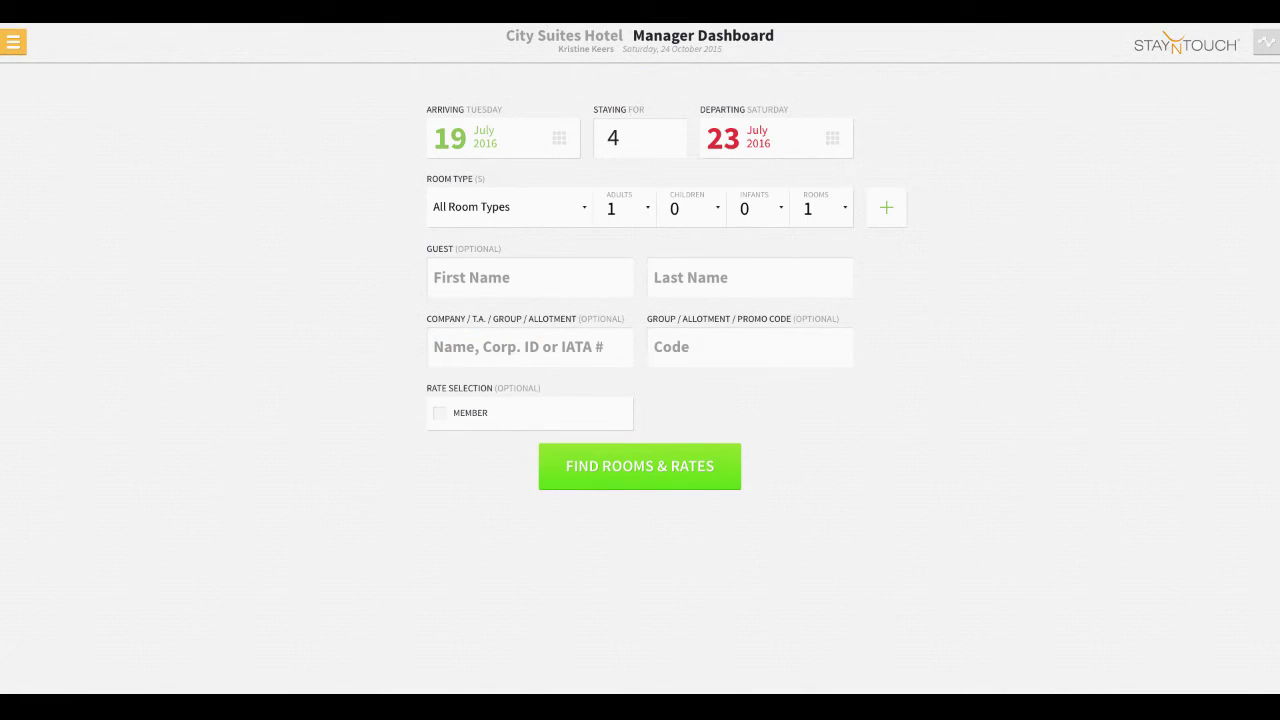
- Search rooms and rates under the guest's first and last name, then return to the form
left_click(530, 277)
key("Tab")
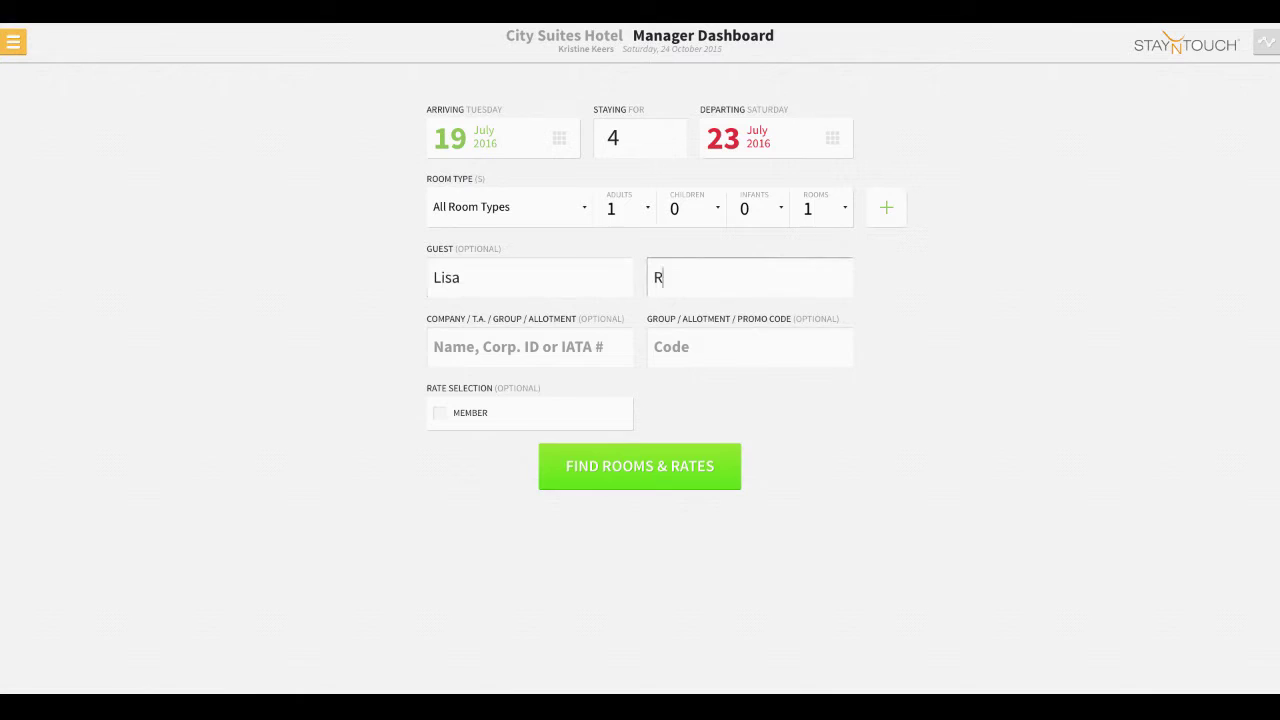
key("Return")
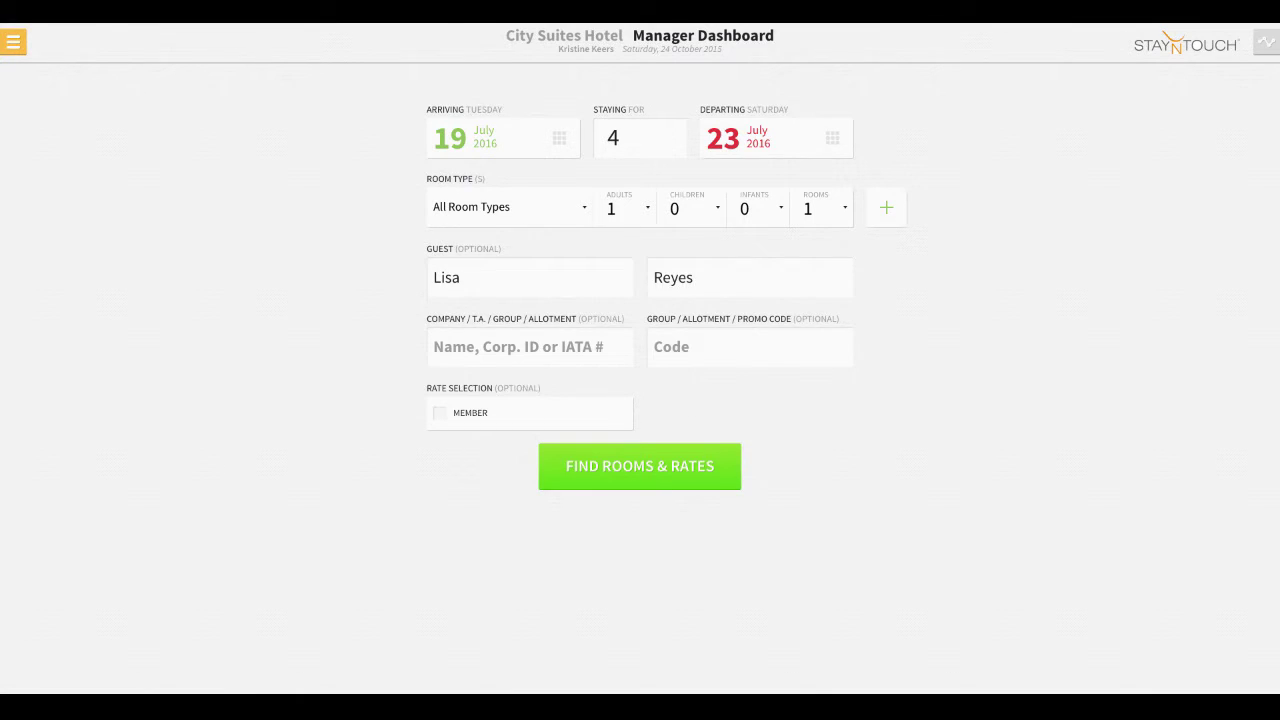
left_click(639, 466)
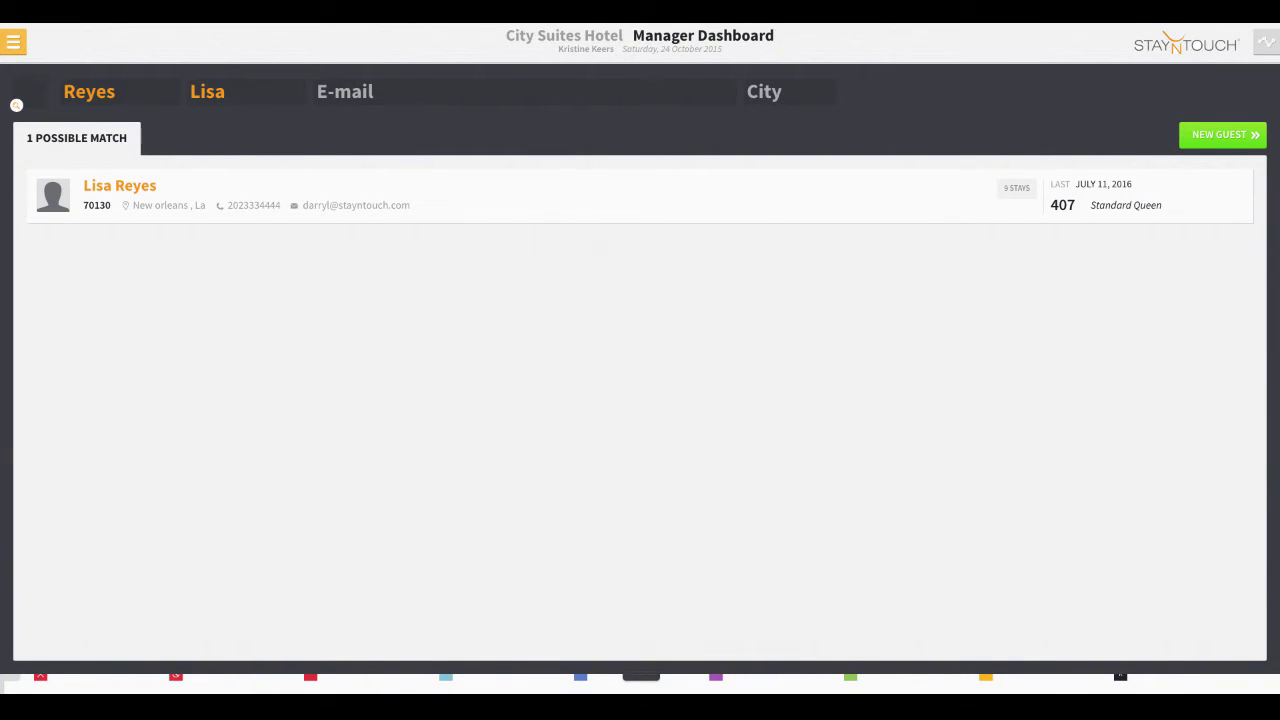
left_click(16, 105)
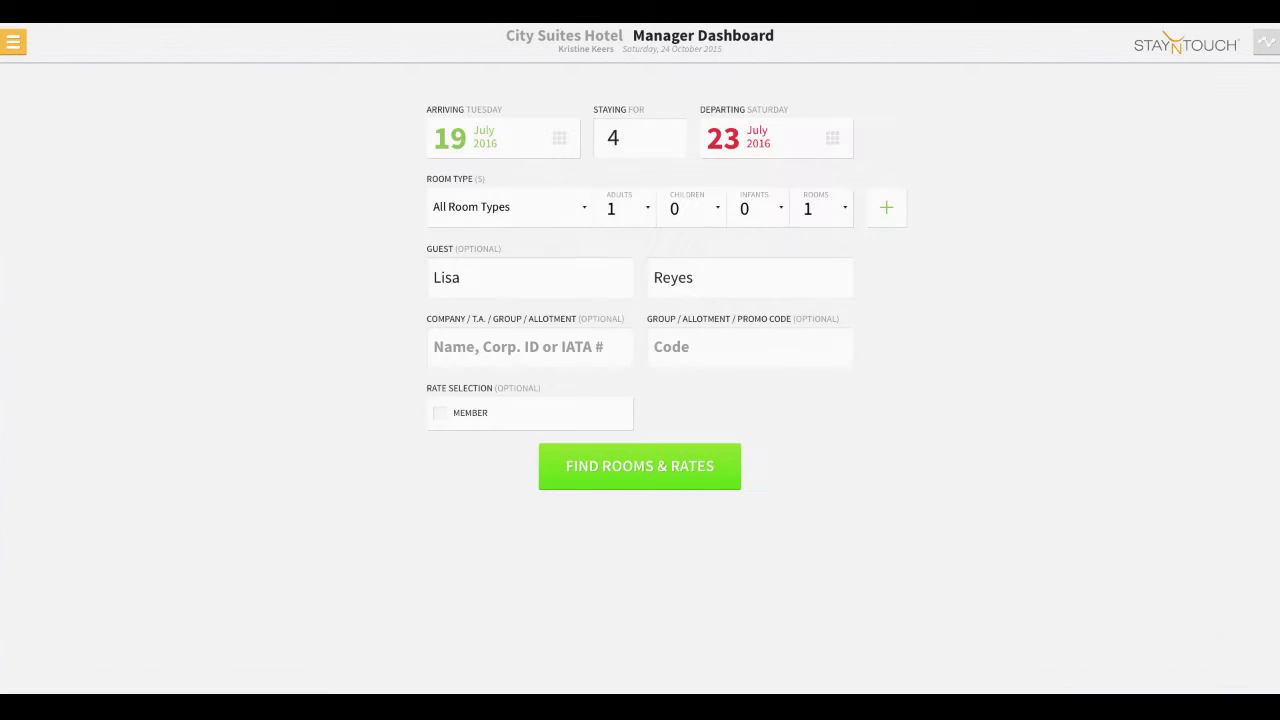
- Replace the previous guest's name with the new guest's first and last name
key("BackSpace")
key("Tab")
key("BackSpace")
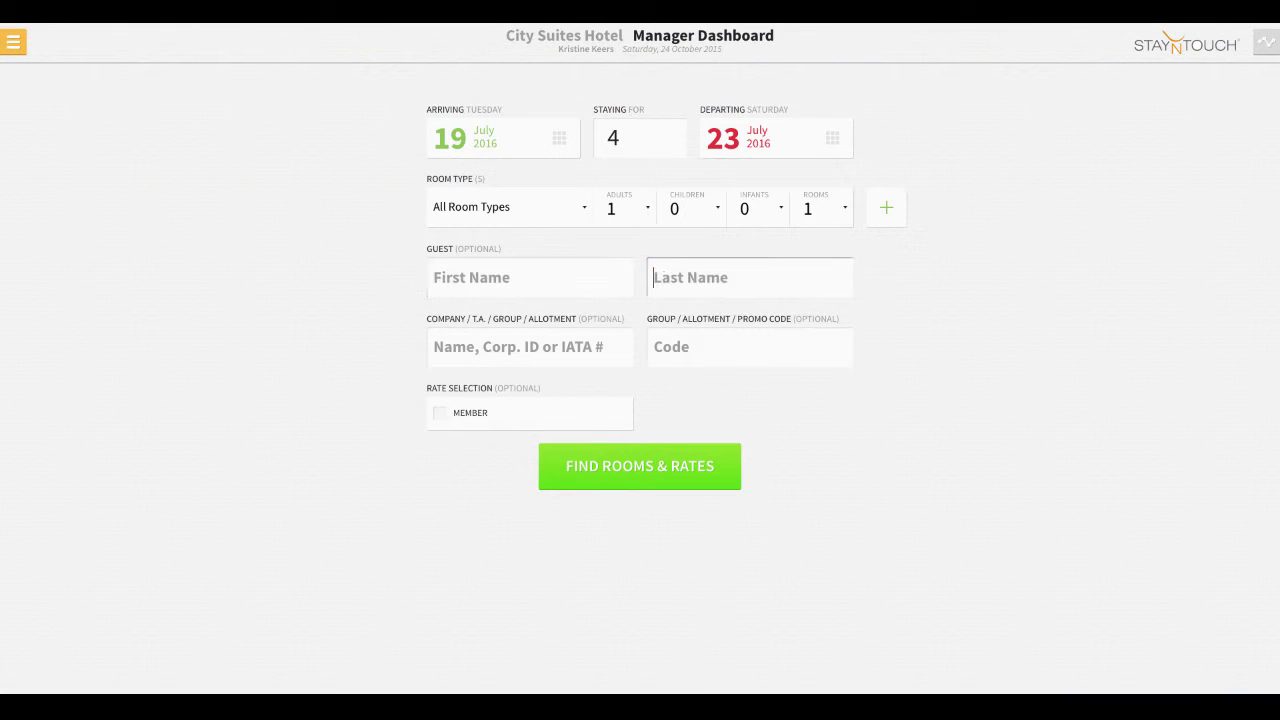
left_click(530, 277)
type("Connie")
key("Tab")
type("Meheswaran")
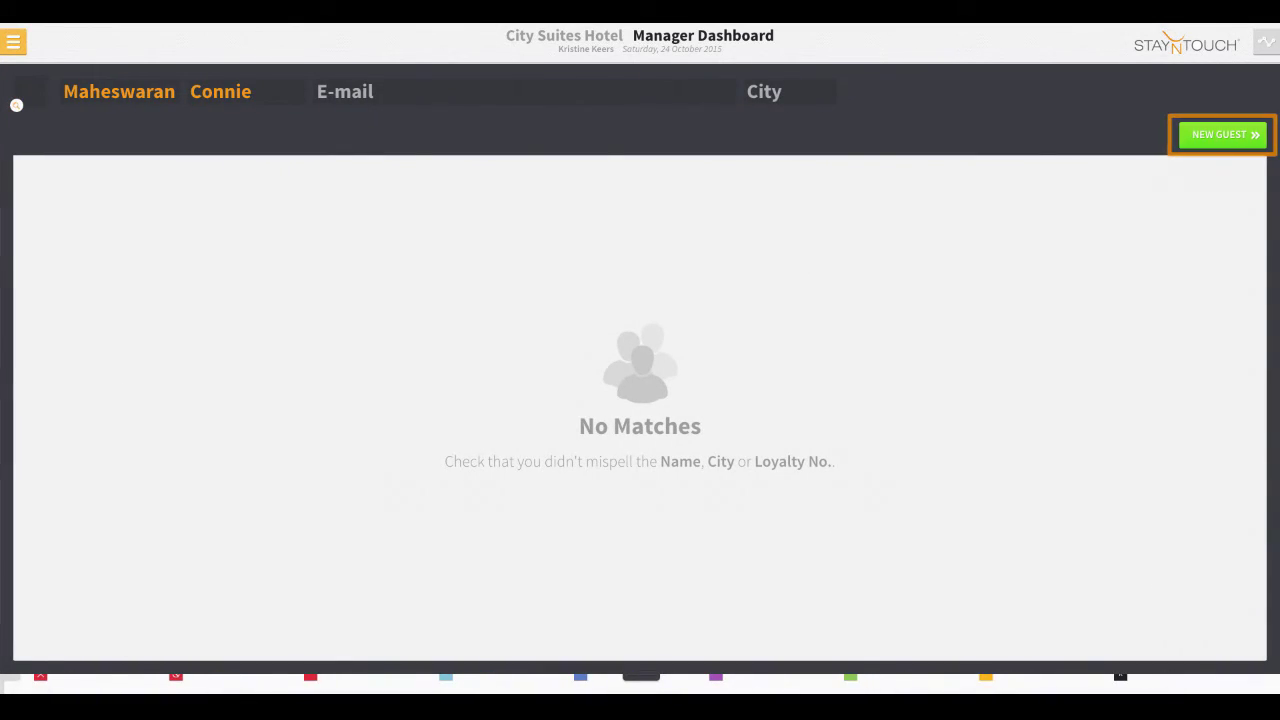
- Create a new guest card with the guest's e-mail address and home city
type("connie")
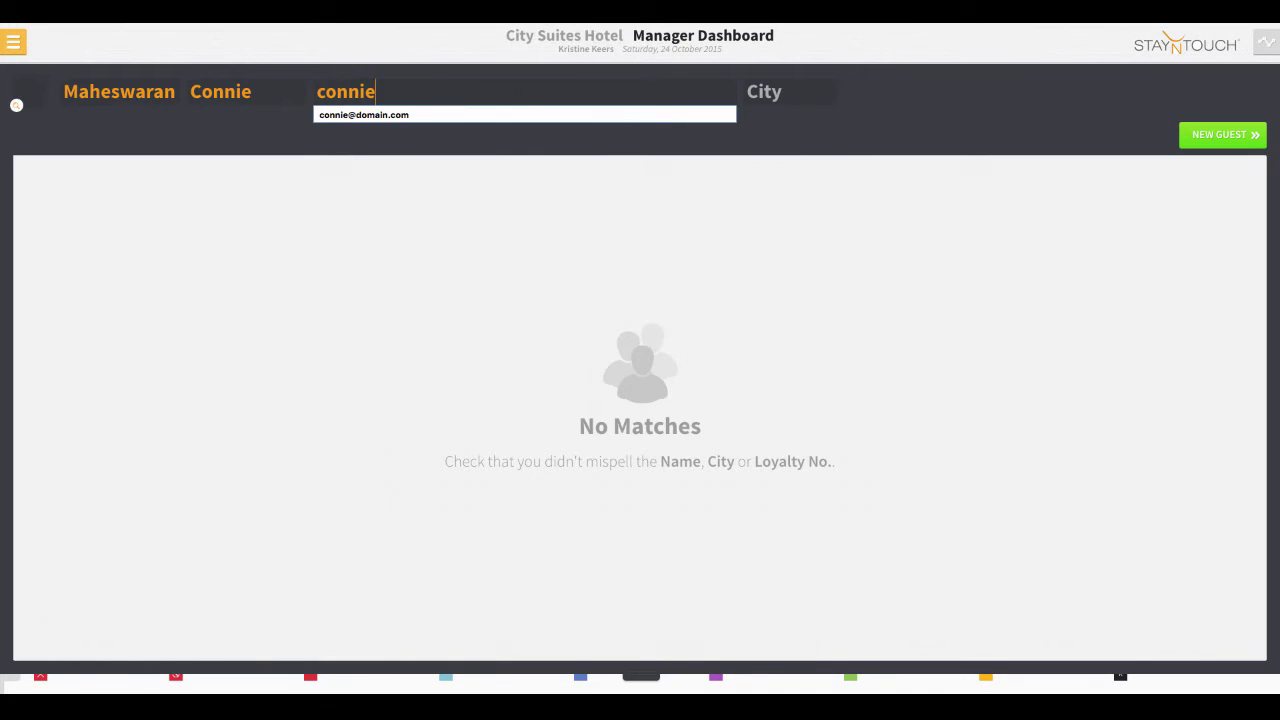
key("Return")
key("Tab")
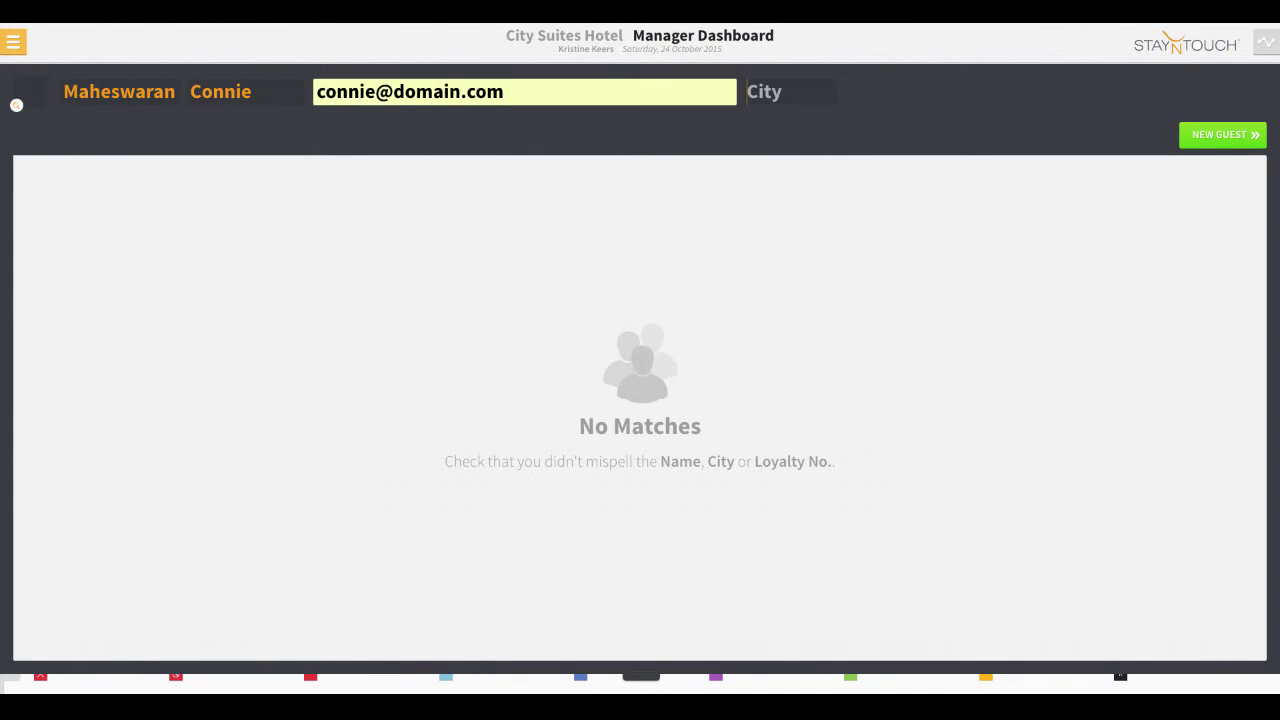
type("Bethesda, MD")
key("Return")
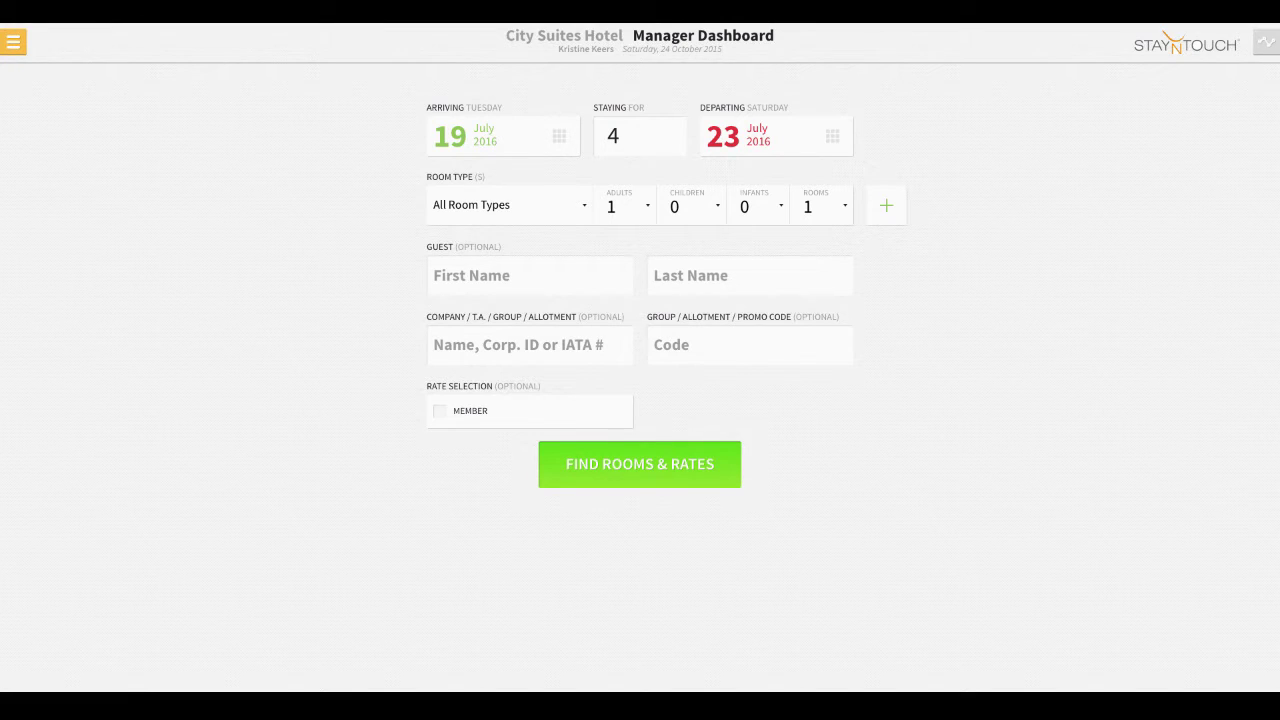
left_click(706, 472)
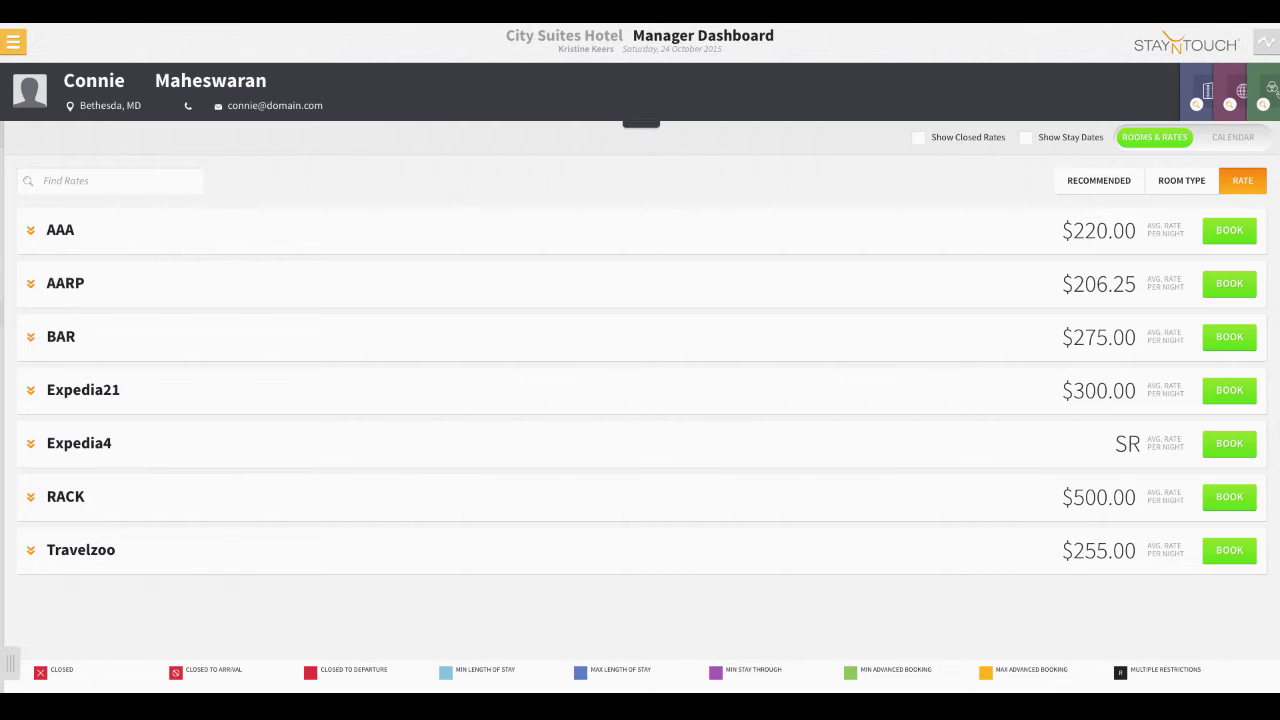
left_click(918, 137)
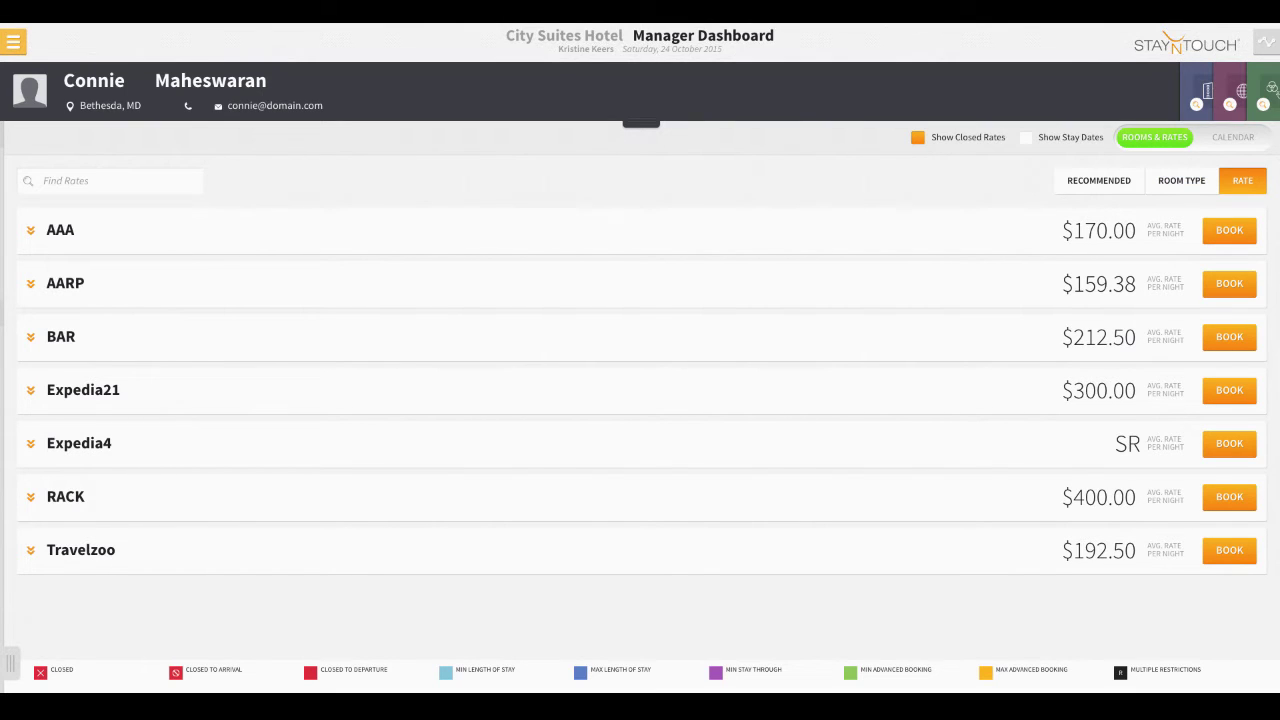
left_click(917, 137)
left_click(1025, 137)
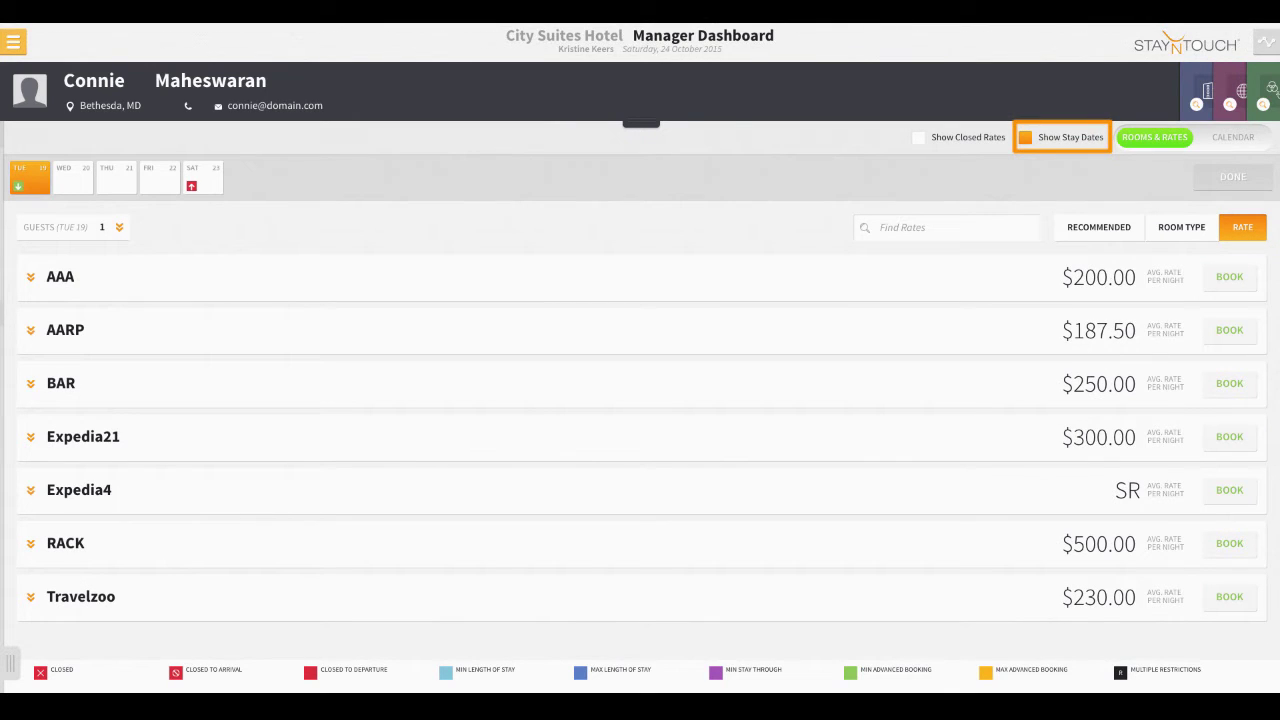
left_click(1025, 137)
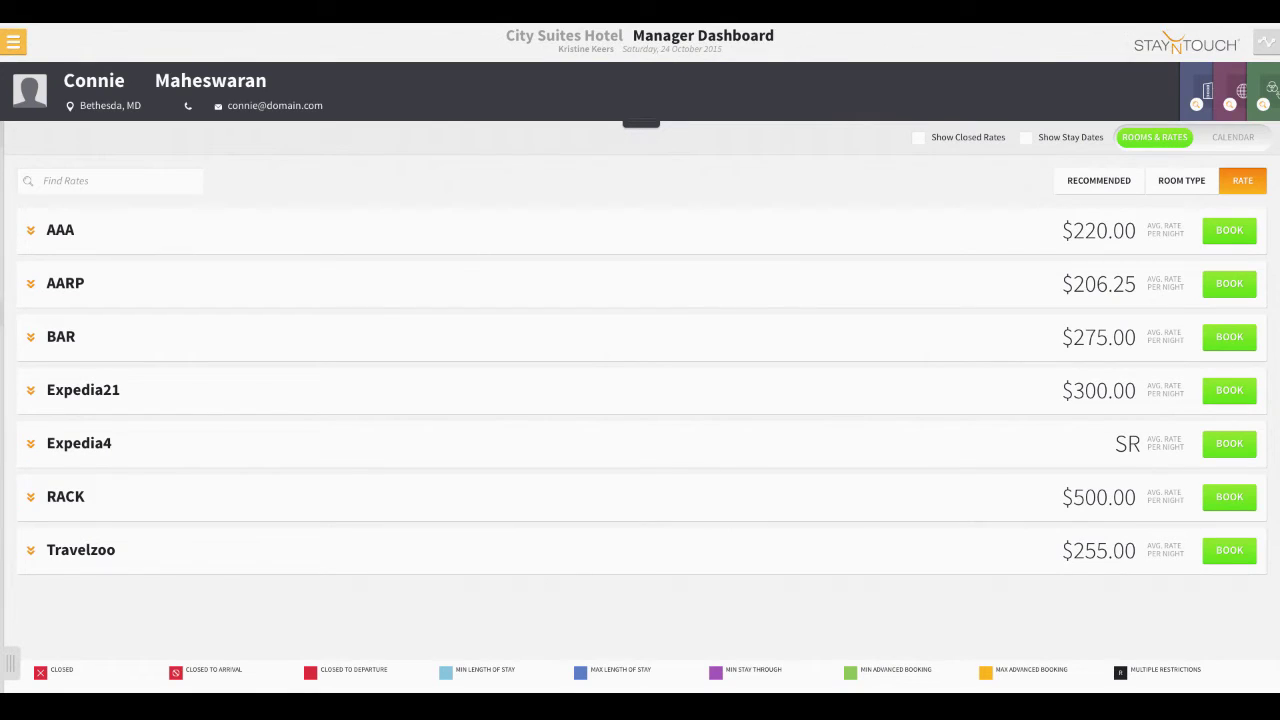
left_click(1181, 180)
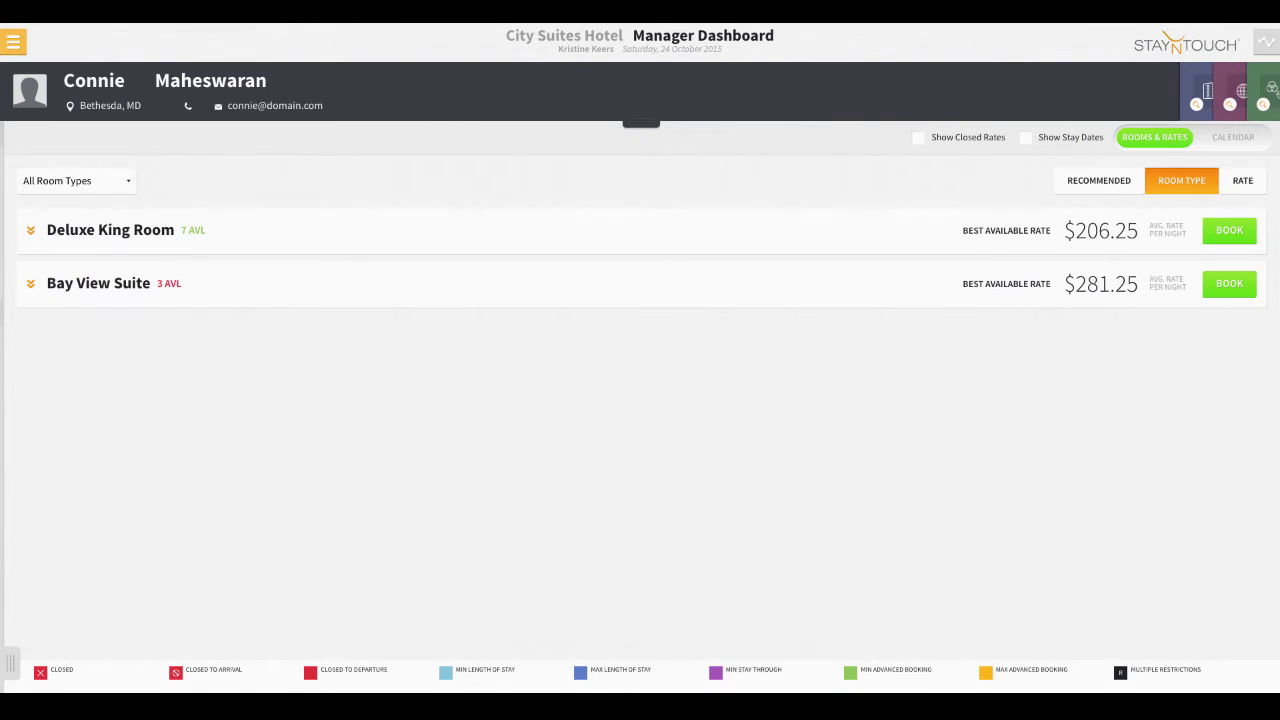
left_click(1242, 180)
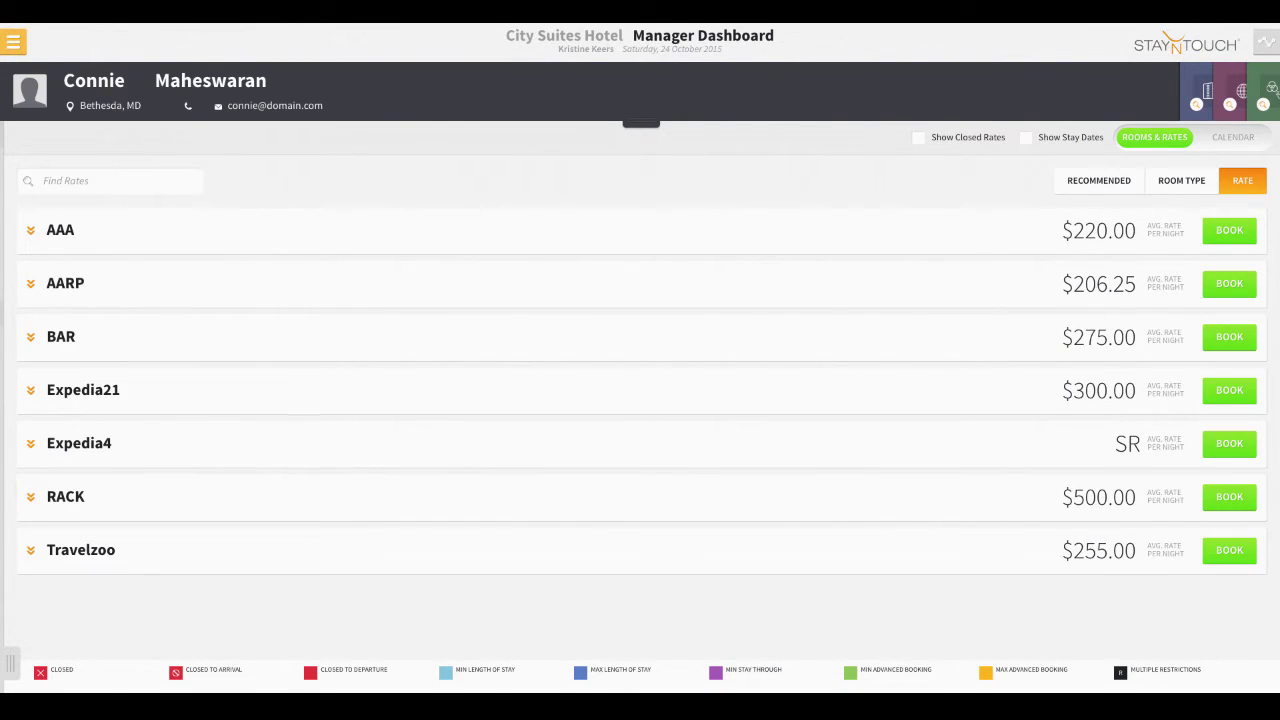
left_click(1098, 180)
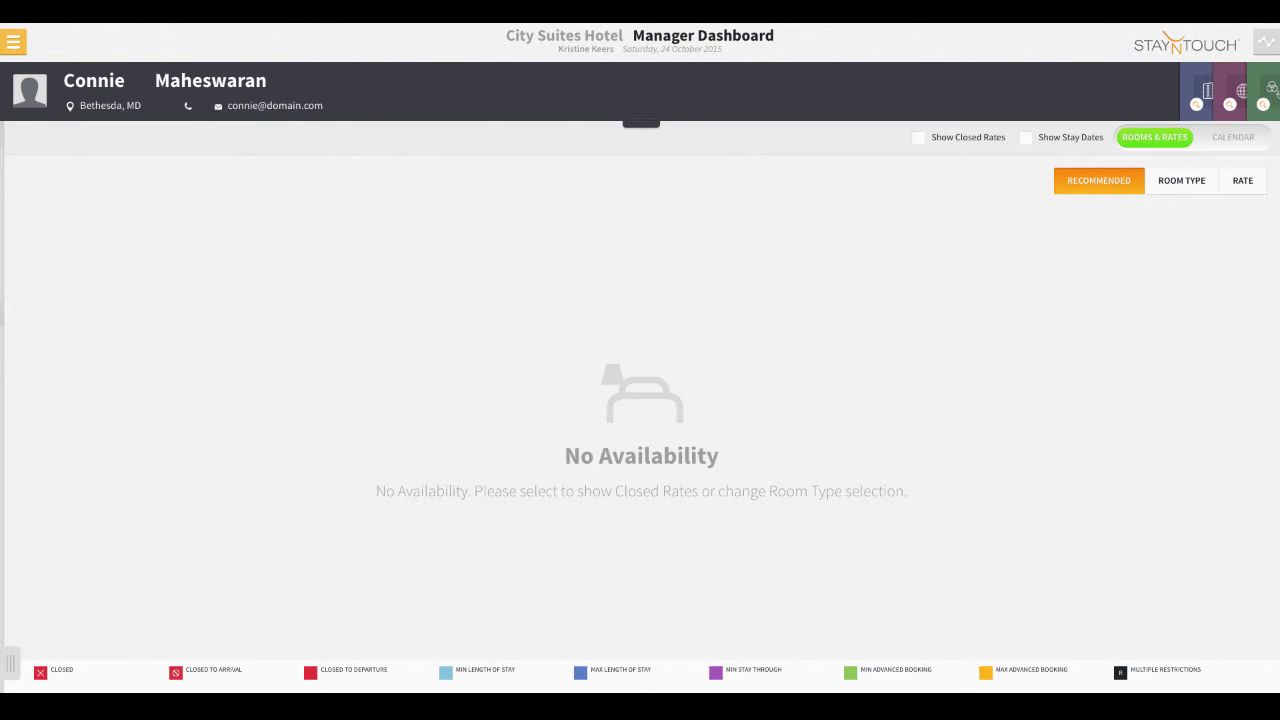
left_click(1244, 183)
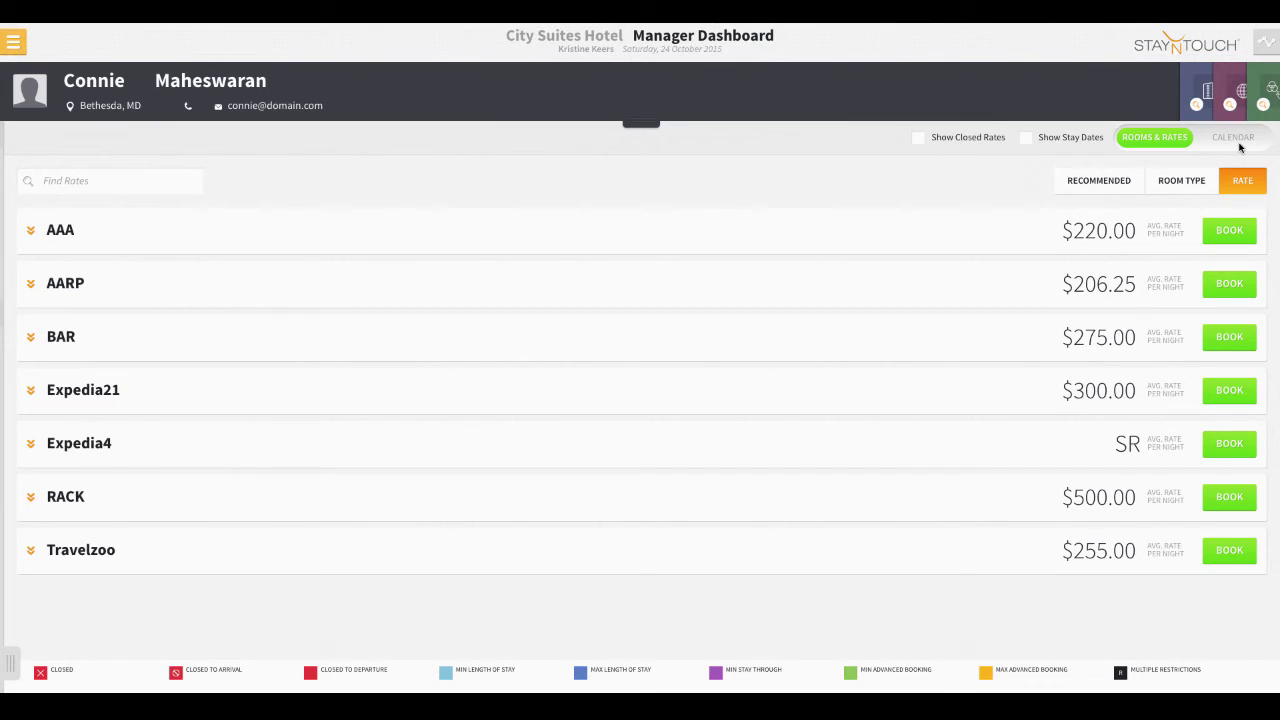
left_click(1239, 147)
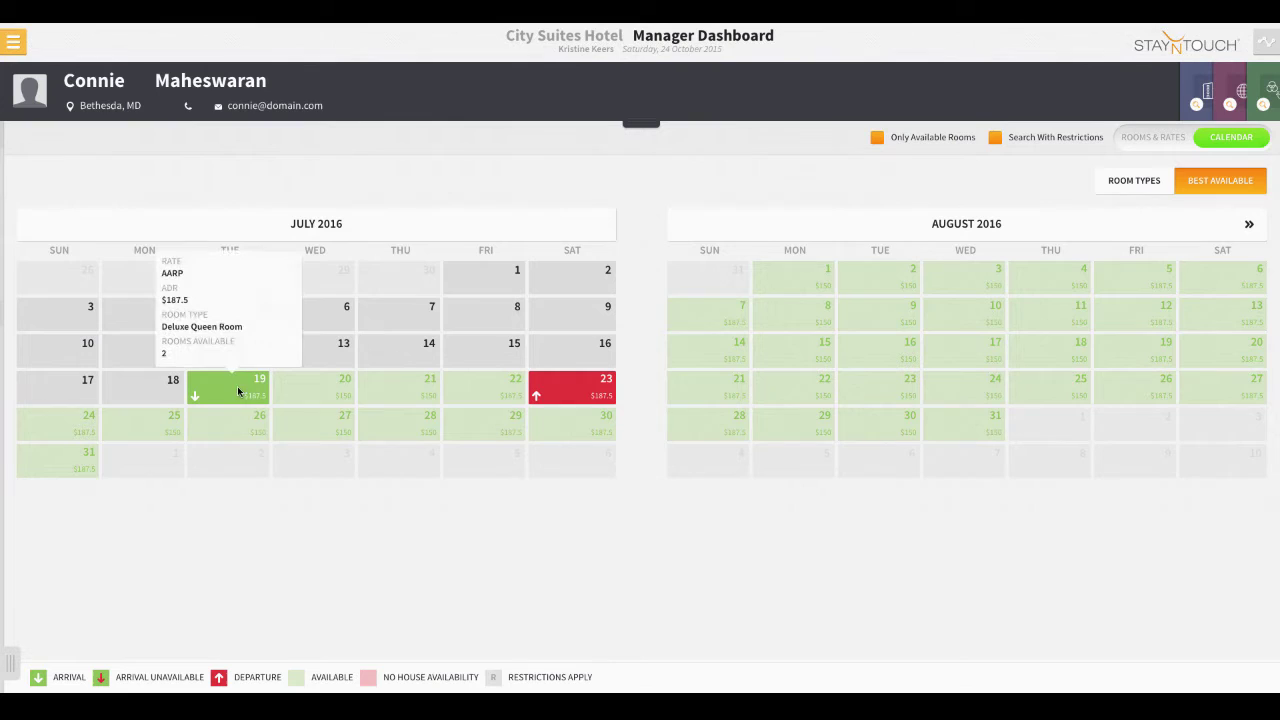
mouse_move(309, 389)
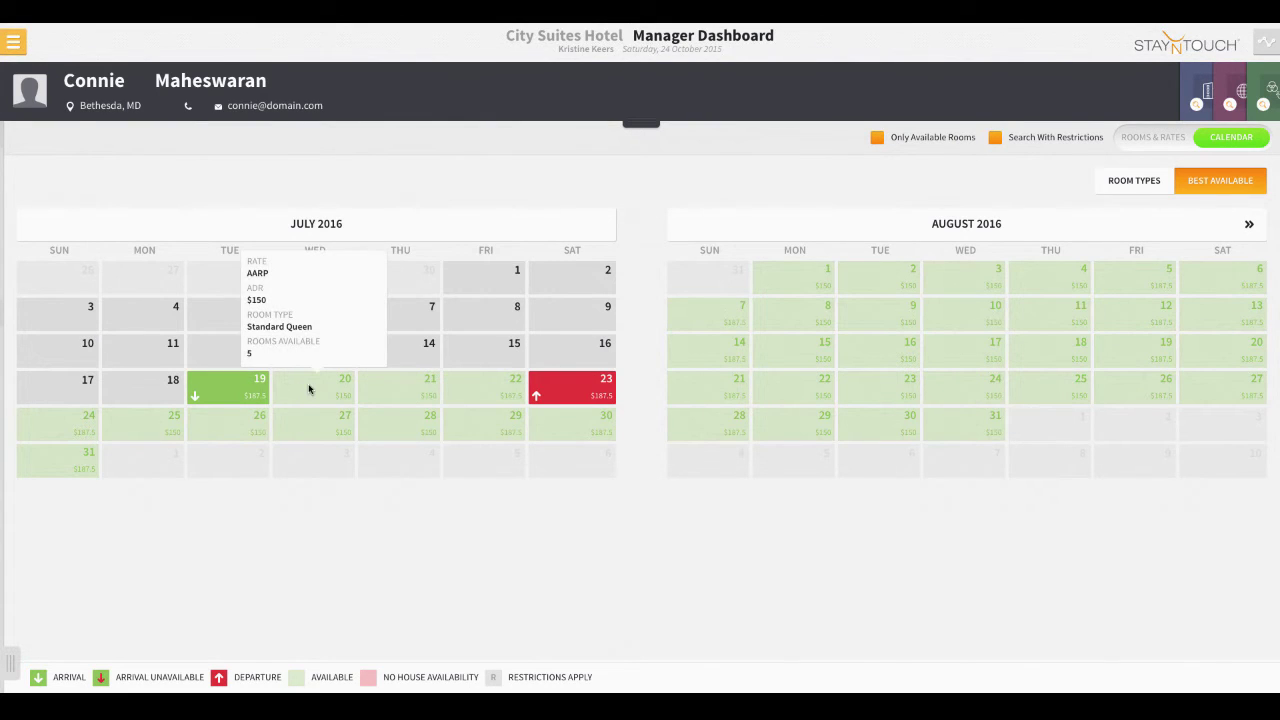
mouse_move(396, 390)
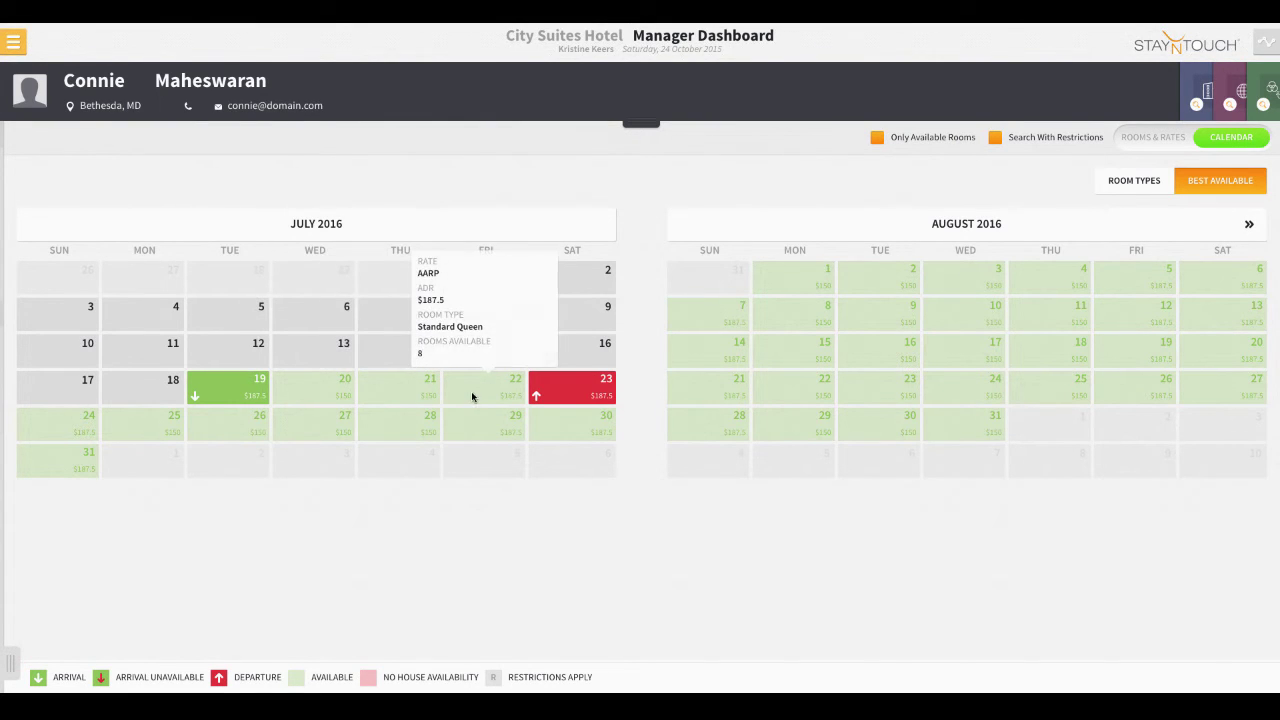
left_click(1164, 144)
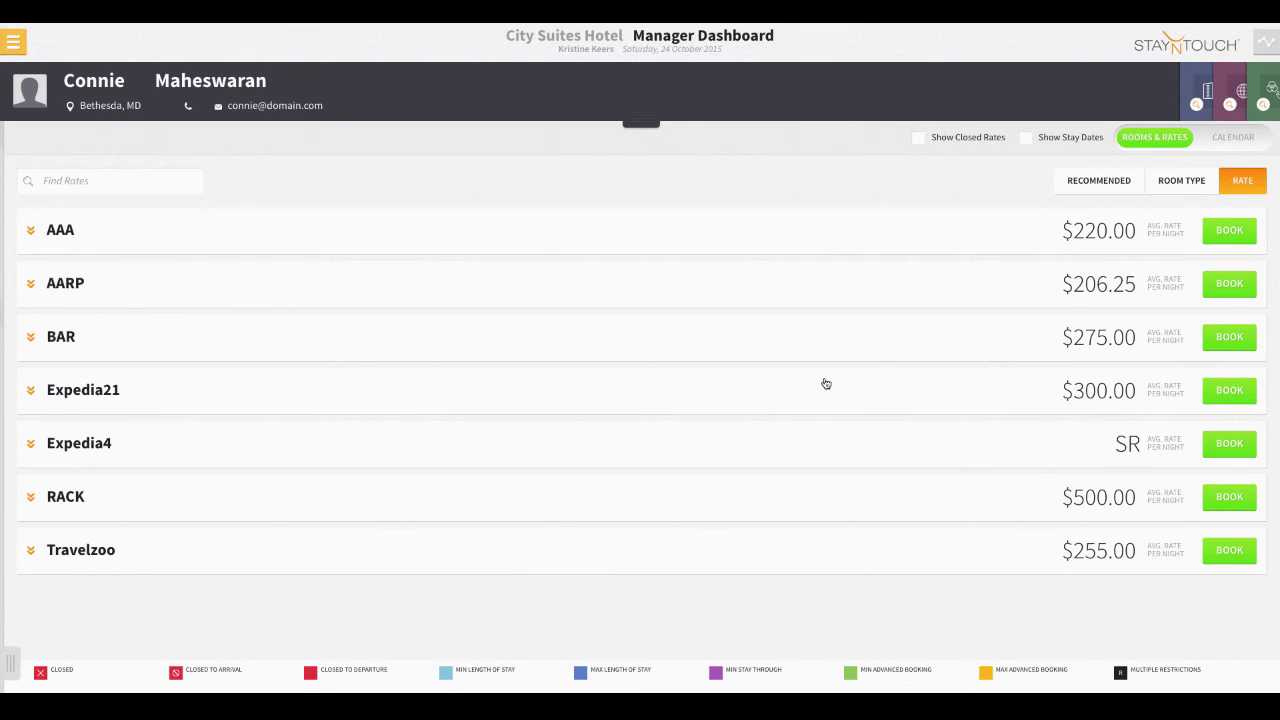
- After checking AAA rates, book the Bay View Suite at RACK ($800.00 nightly, $3,412.00 total)
left_click(35, 237)
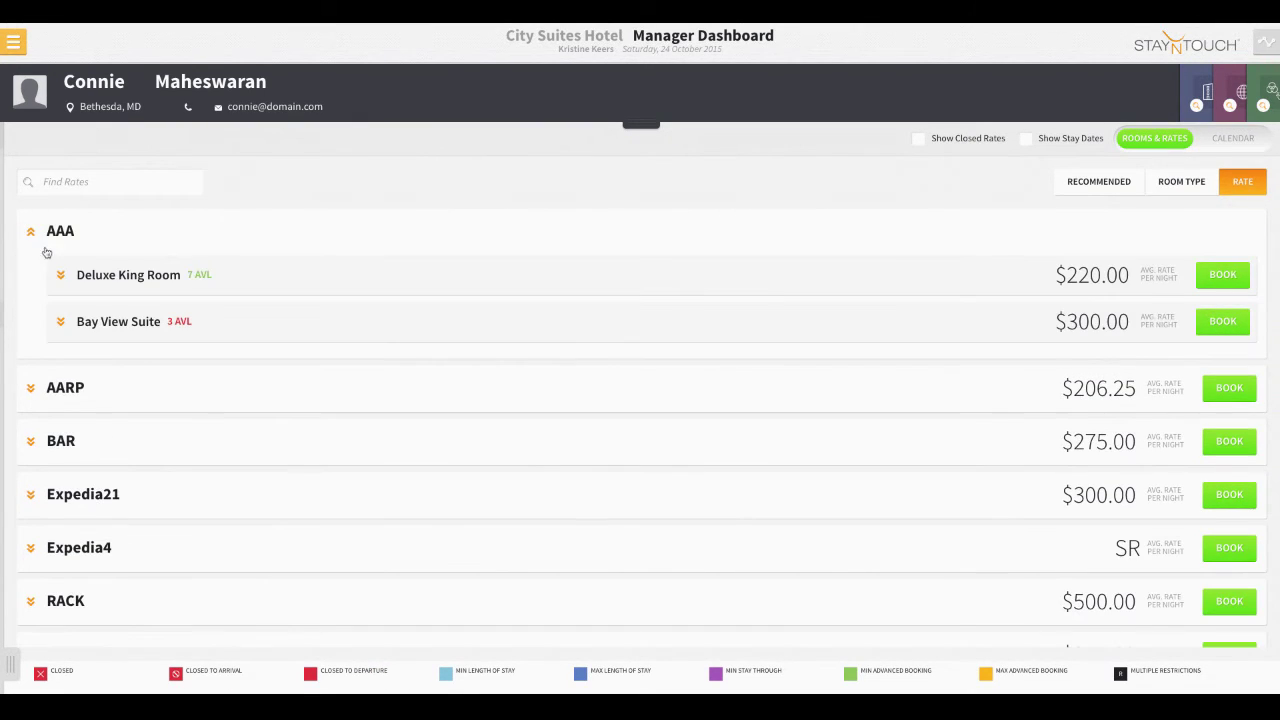
left_click(60, 276)
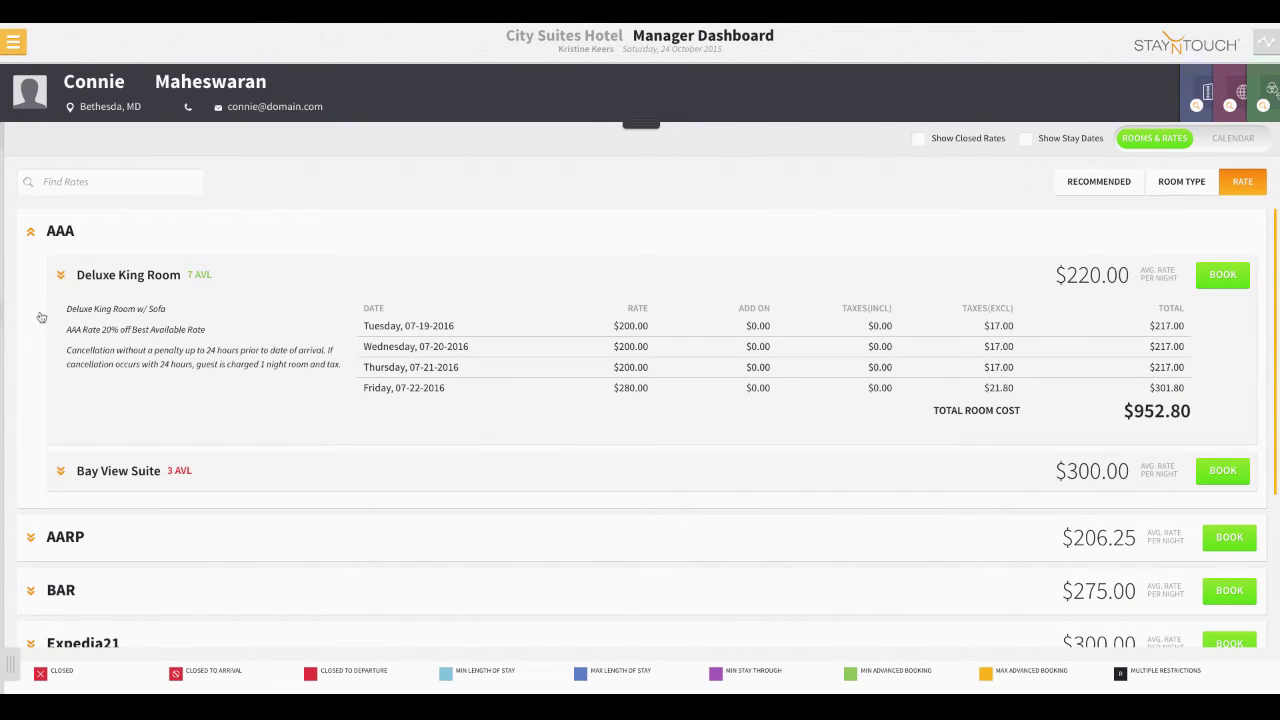
left_click(60, 275)
left_click(32, 232)
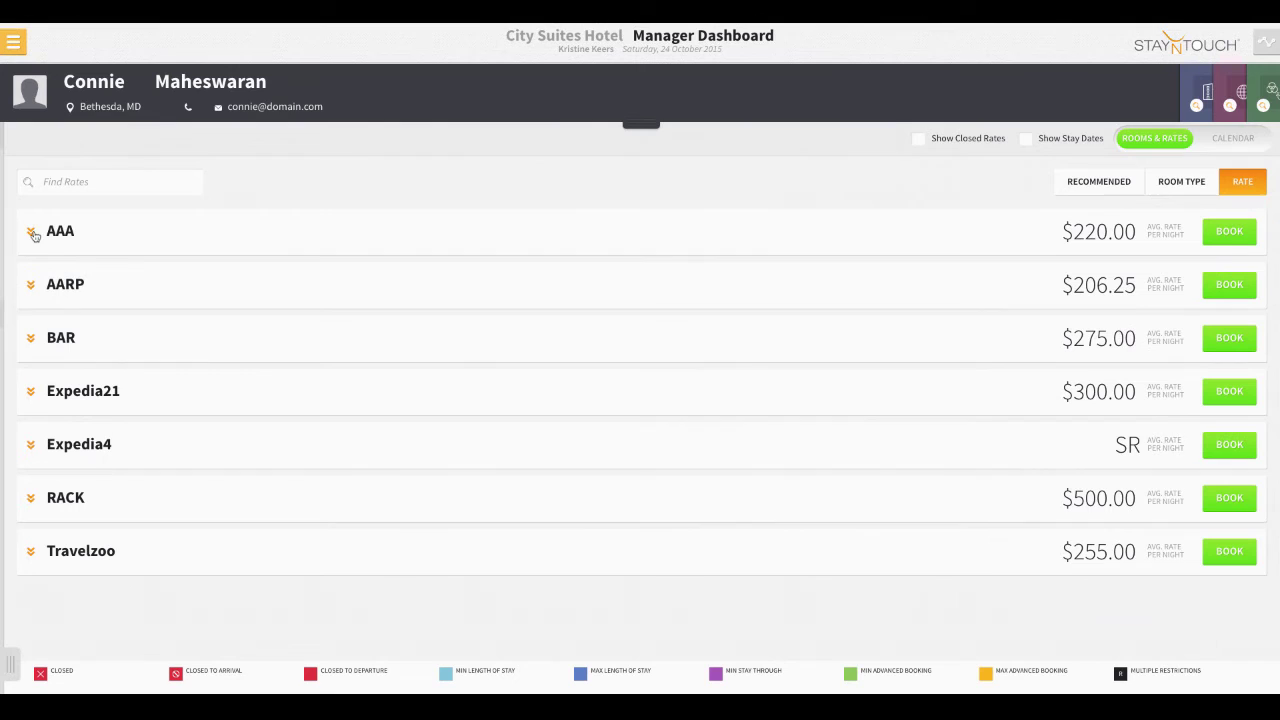
left_click(32, 498)
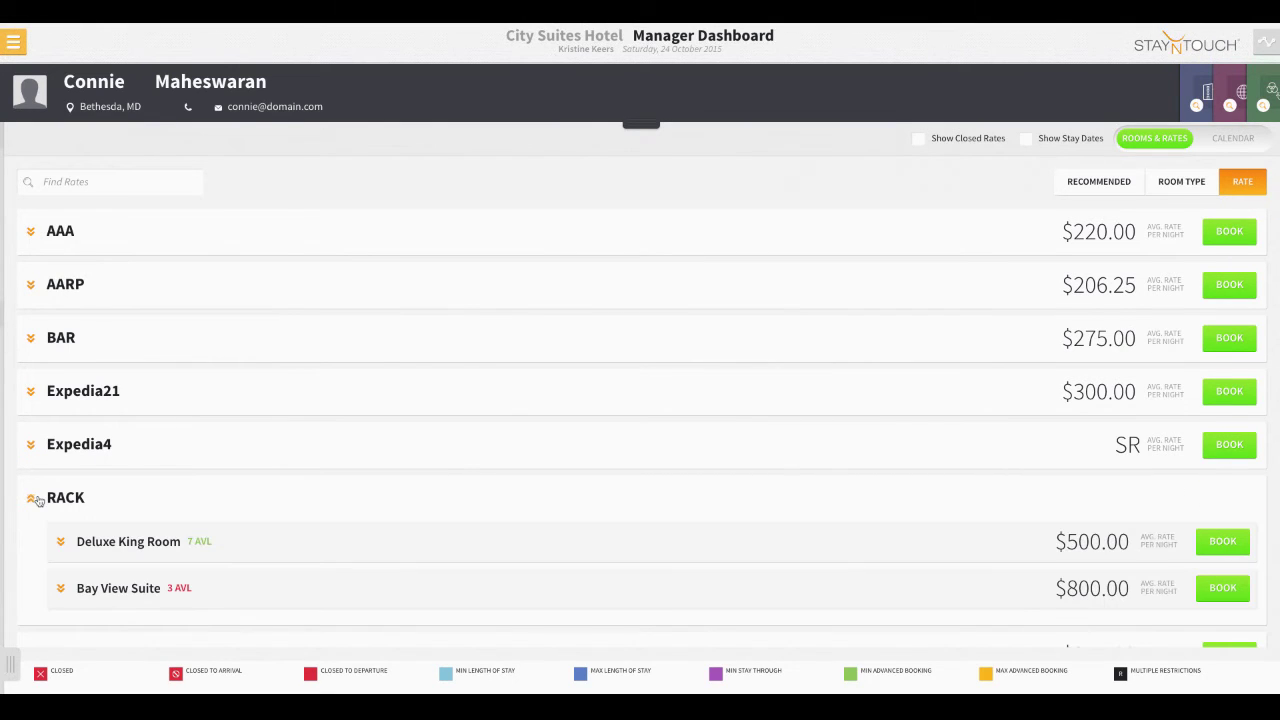
left_click(62, 588)
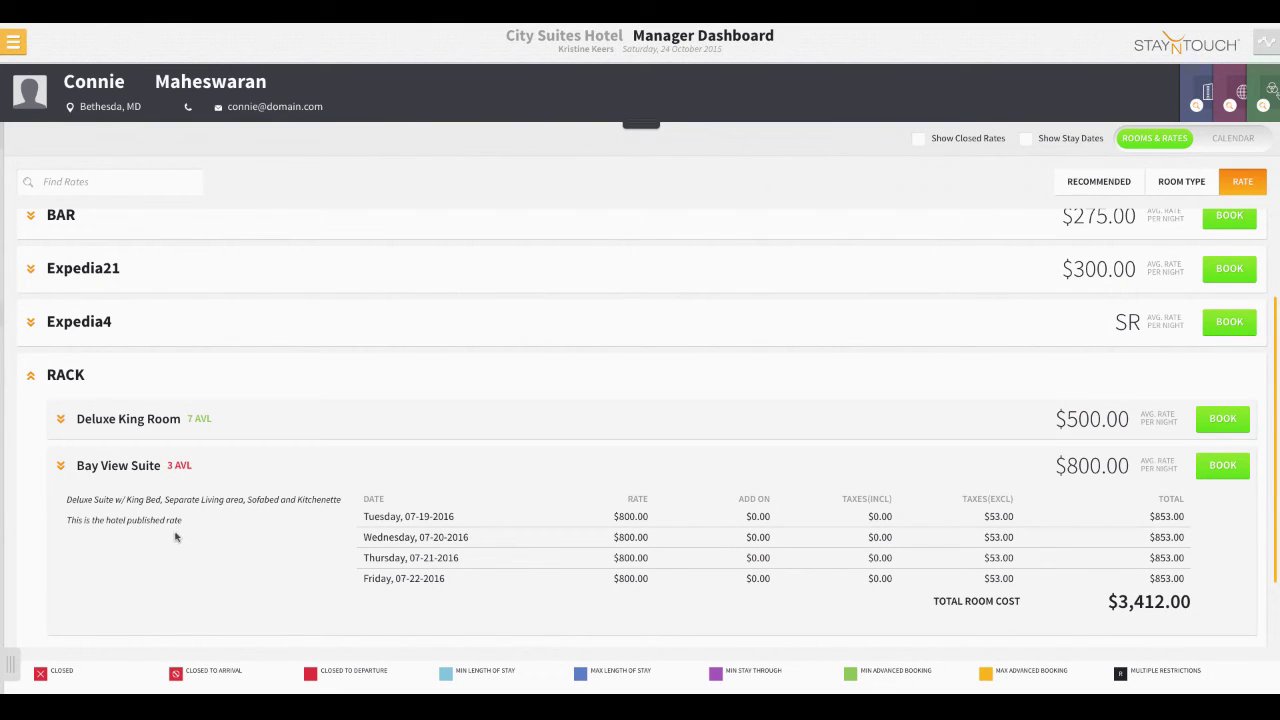
left_click(1217, 474)
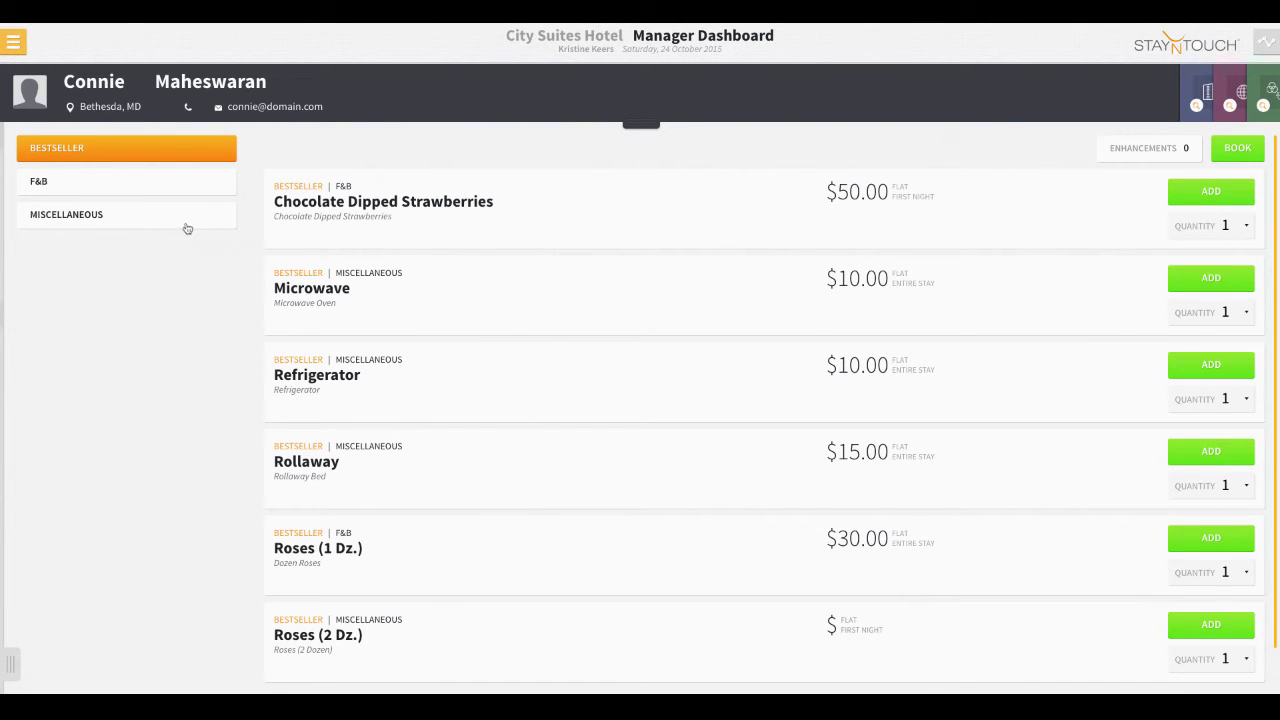
- Add the $40.00 Microwave enhancement from the Bestseller add-ons and continue booking
left_click(116, 184)
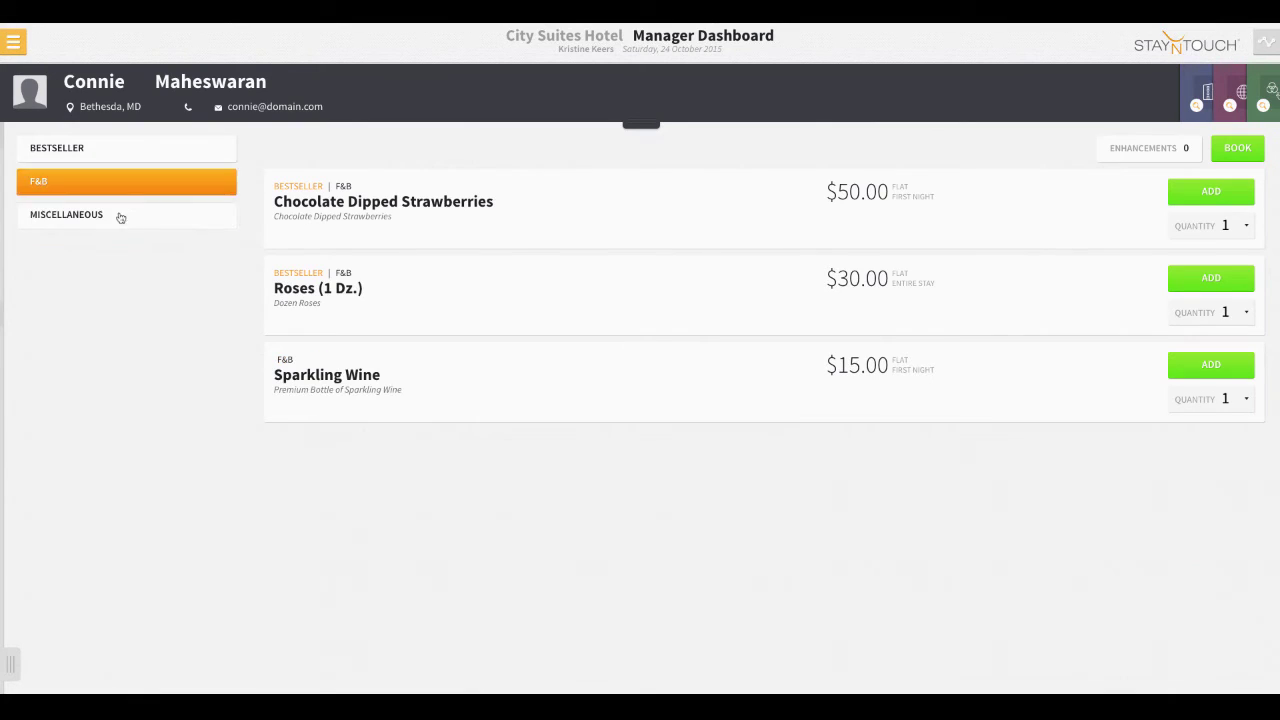
left_click(120, 214)
left_click(115, 159)
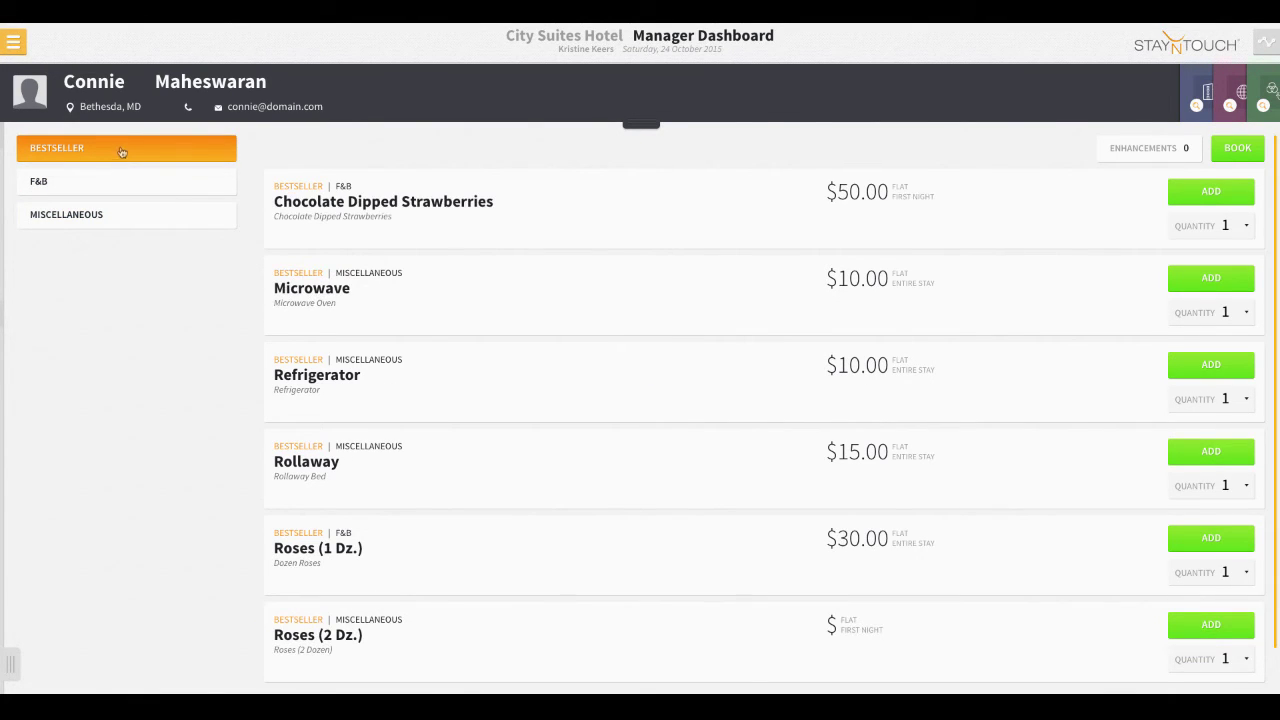
left_click(1188, 282)
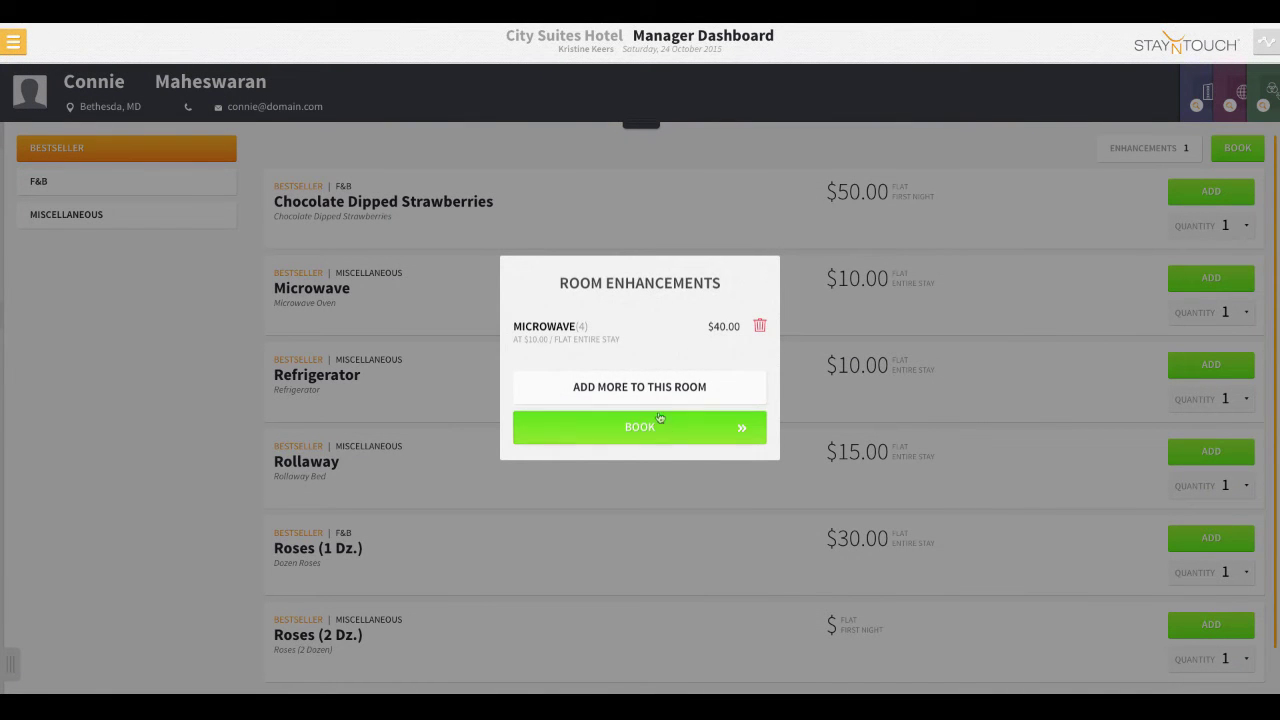
left_click(668, 432)
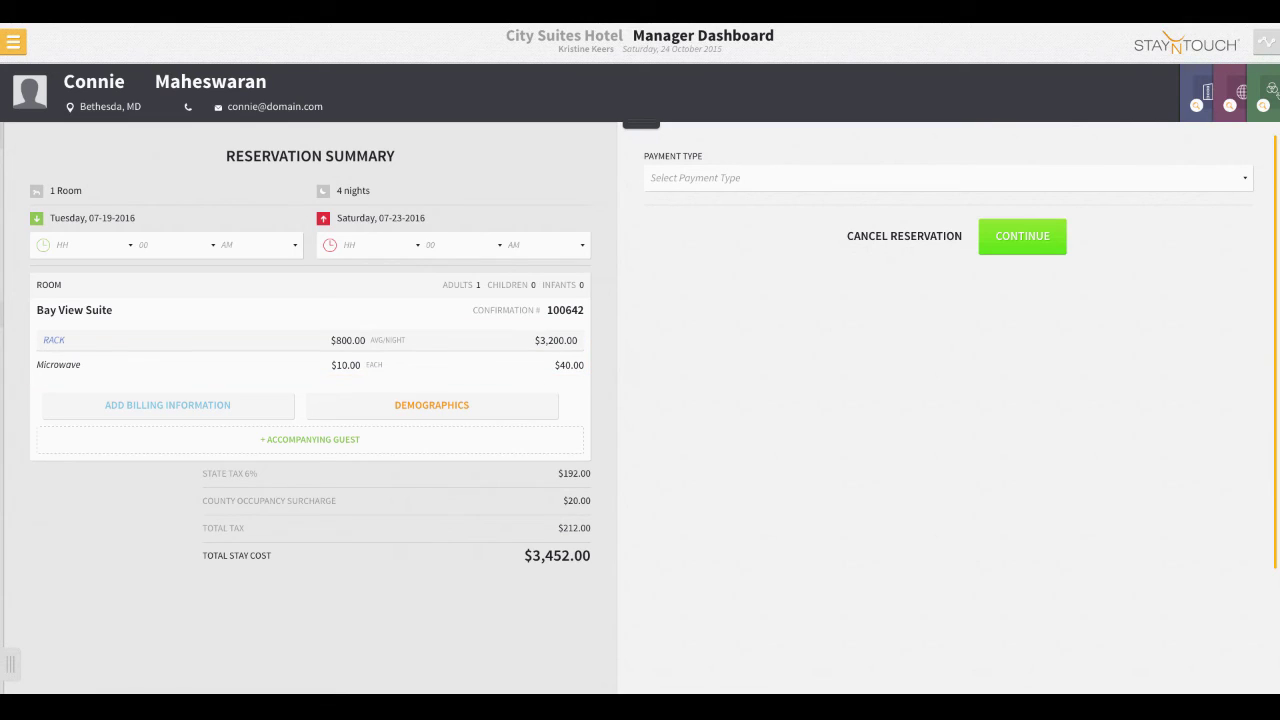
- Set the arrival time to 03:00 PM and the departure time to 11:00 AM
left_click(85, 245)
left_click(90, 277)
left_click(255, 245)
left_click(235, 258)
left_click(370, 245)
left_click(375, 392)
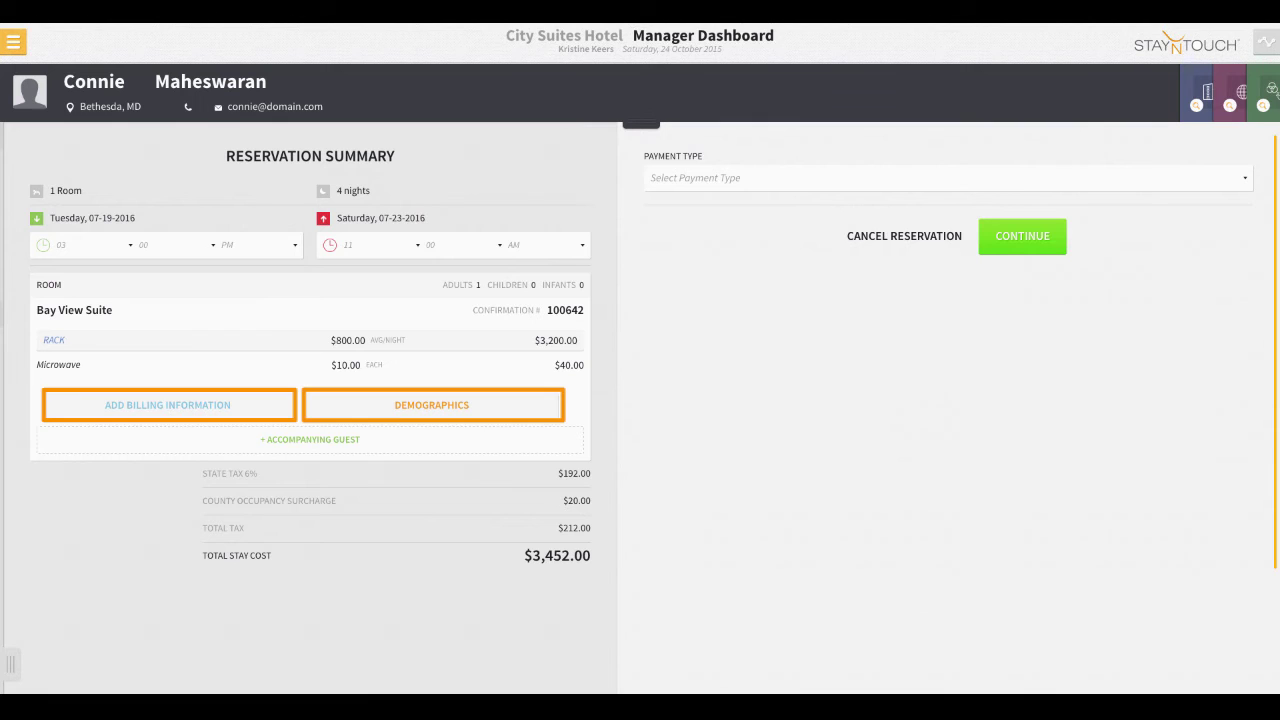
left_click(175, 406)
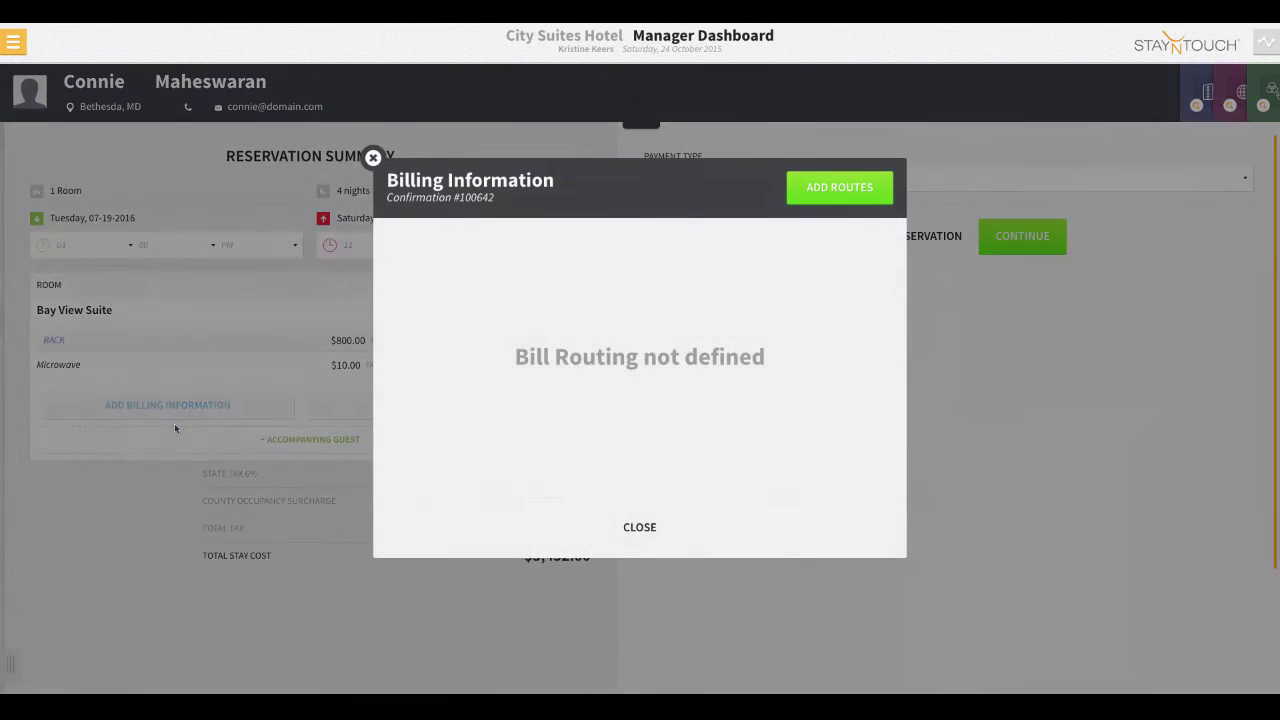
left_click(876, 191)
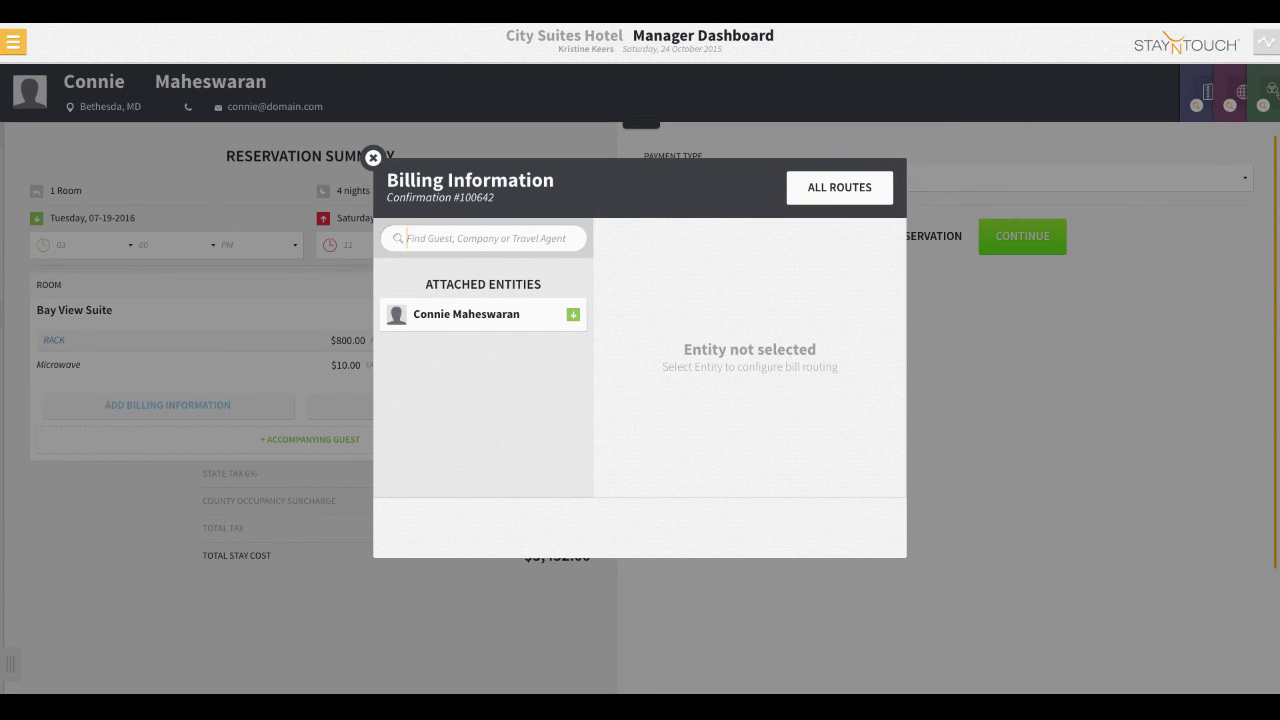
key("Escape")
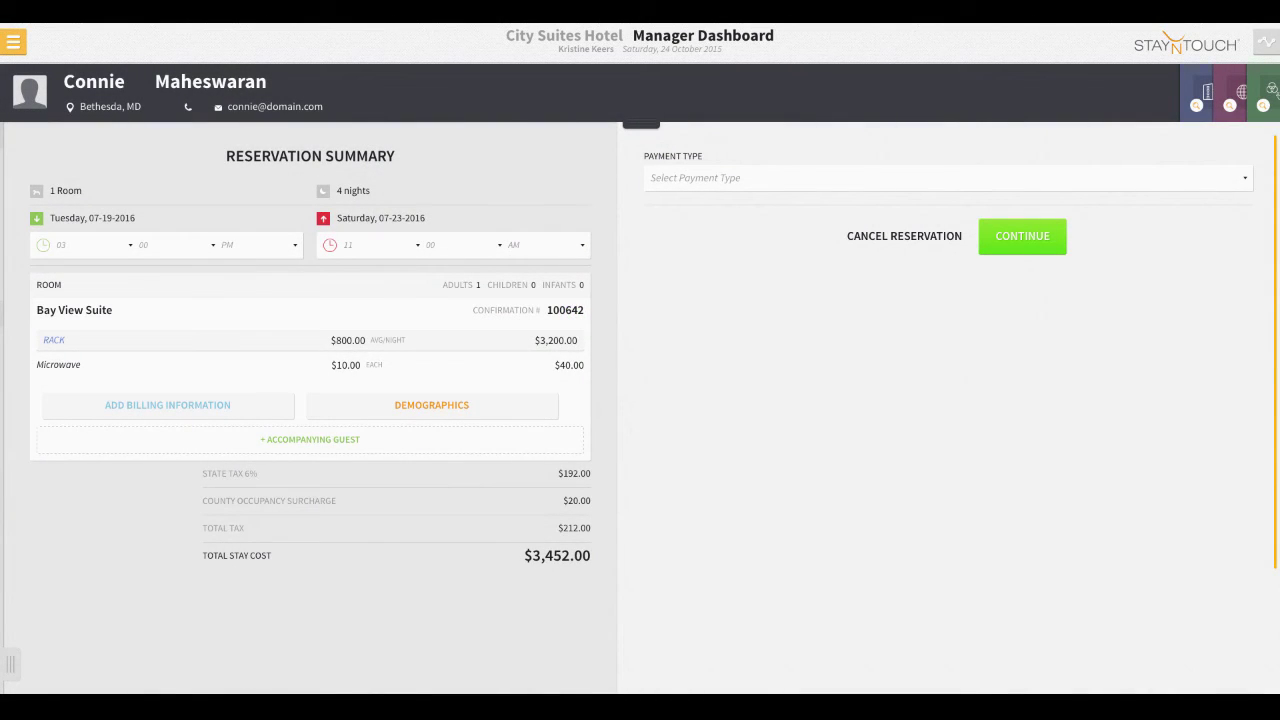
left_click(431, 405)
- Save demographics with House Use as reservation type, leaving Market, Source and Origin unchanged
left_click(557, 337)
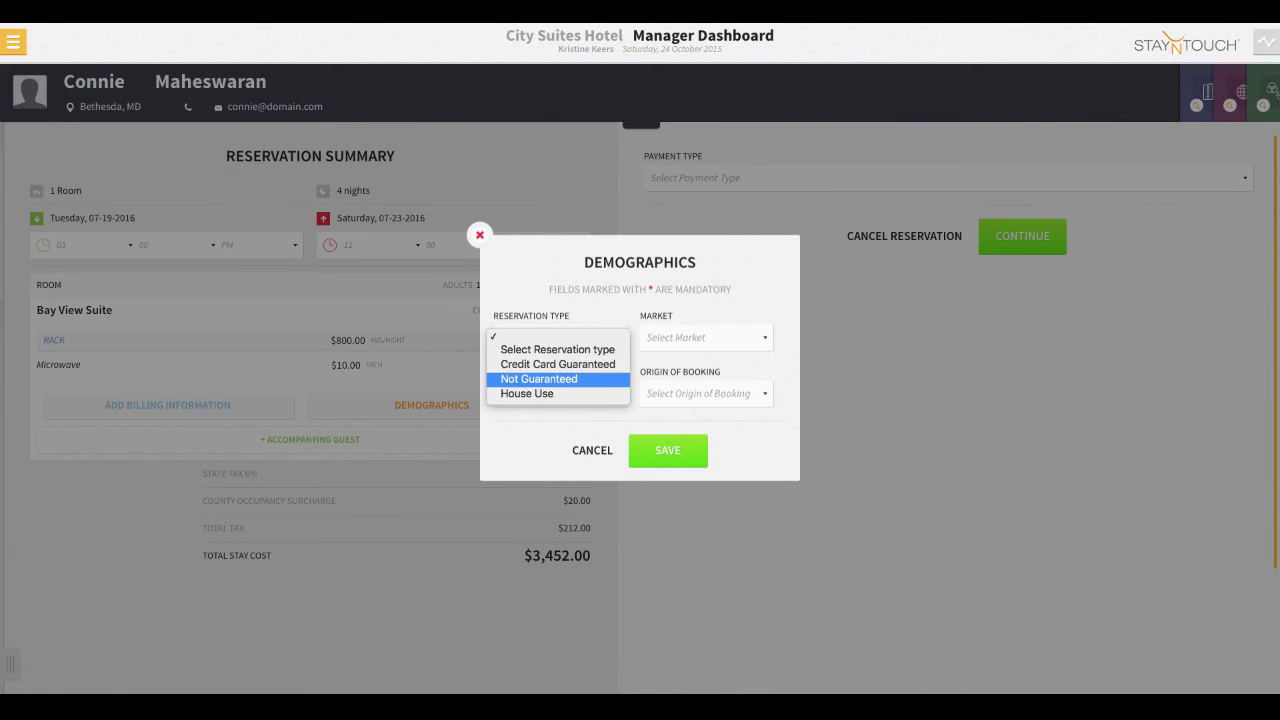
left_click(527, 393)
left_click(700, 340)
left_click(557, 393)
left_click(557, 393)
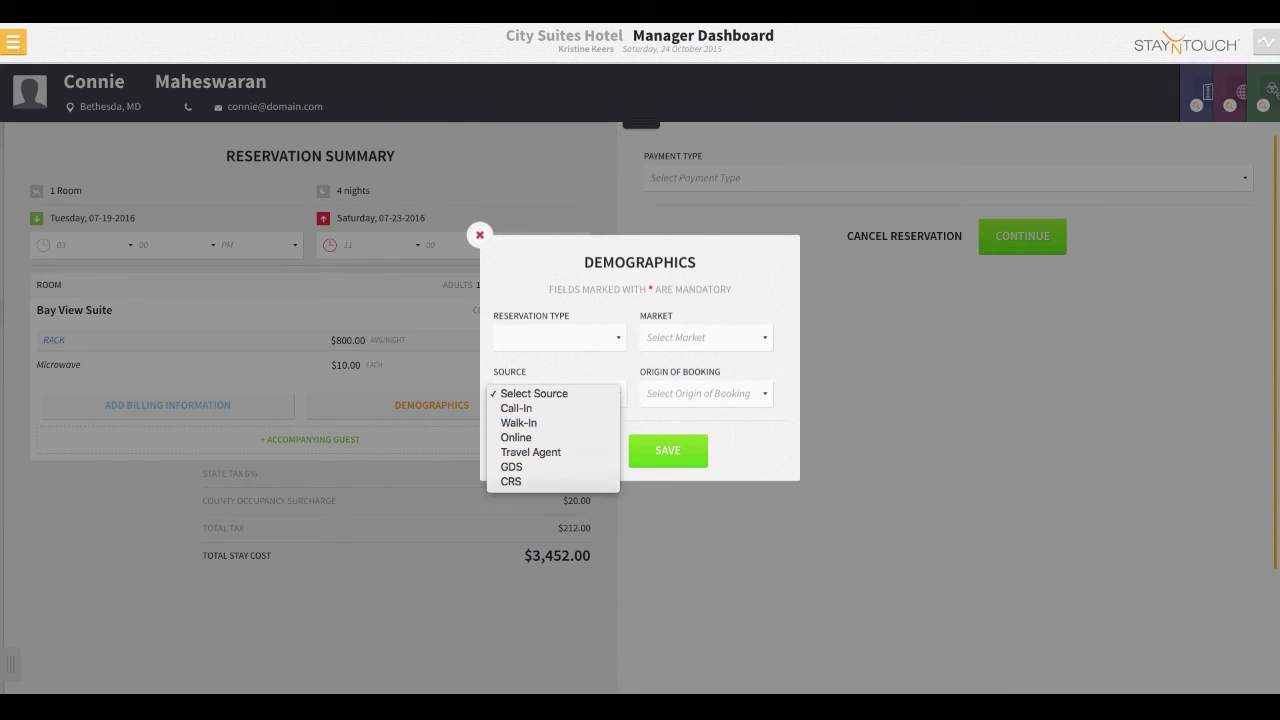
left_click(705, 393)
key("Escape")
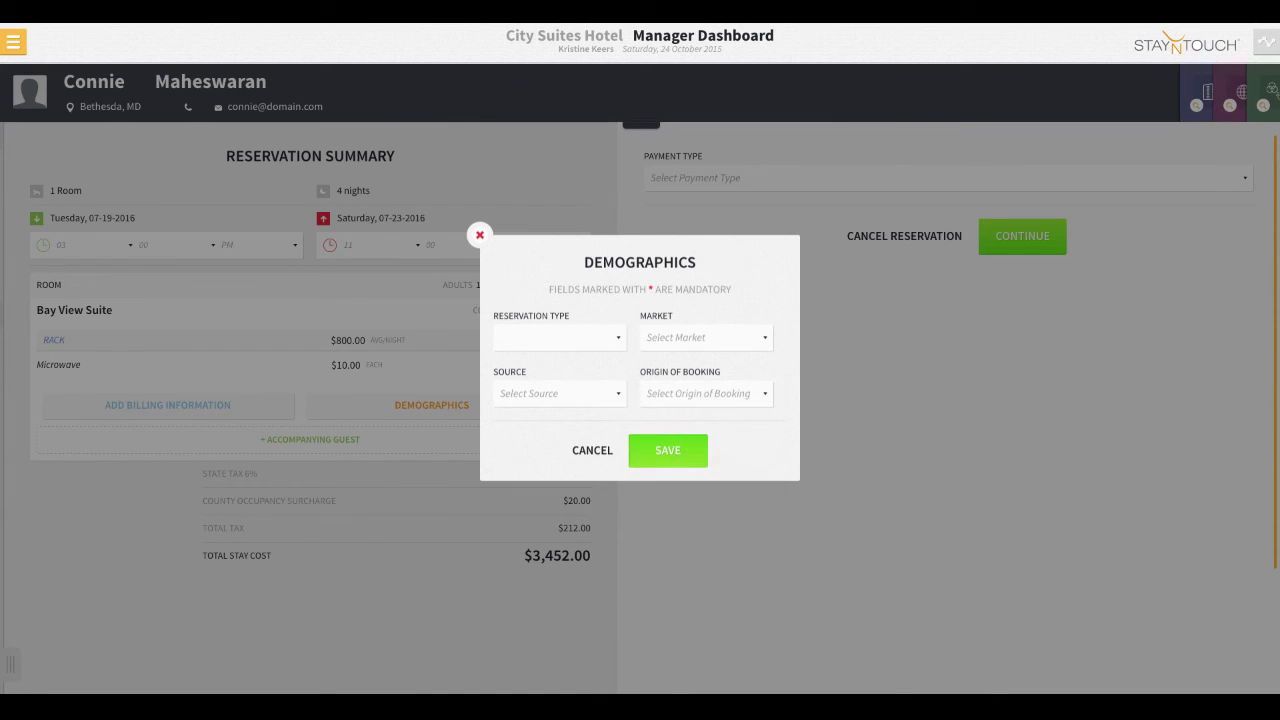
left_click(668, 450)
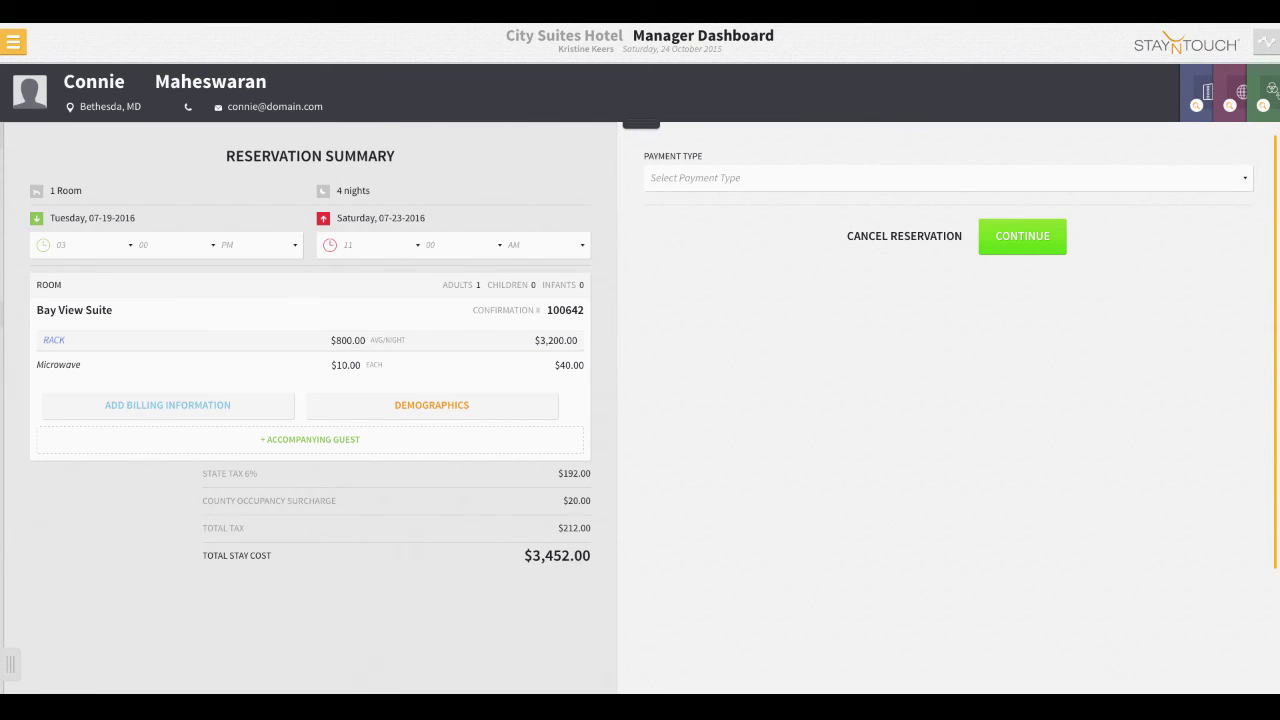
- Choose Credit Card as the payment type with Master Card as the card type
key("space")
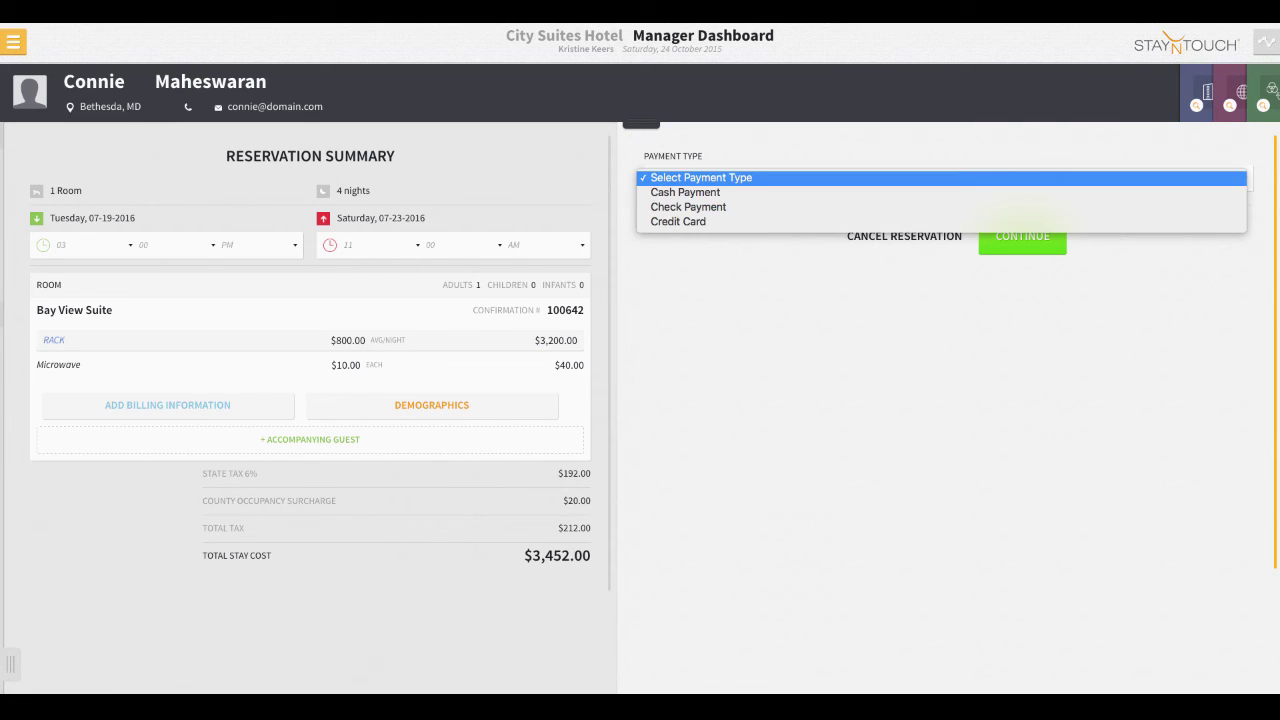
key("Down")
key("Down")
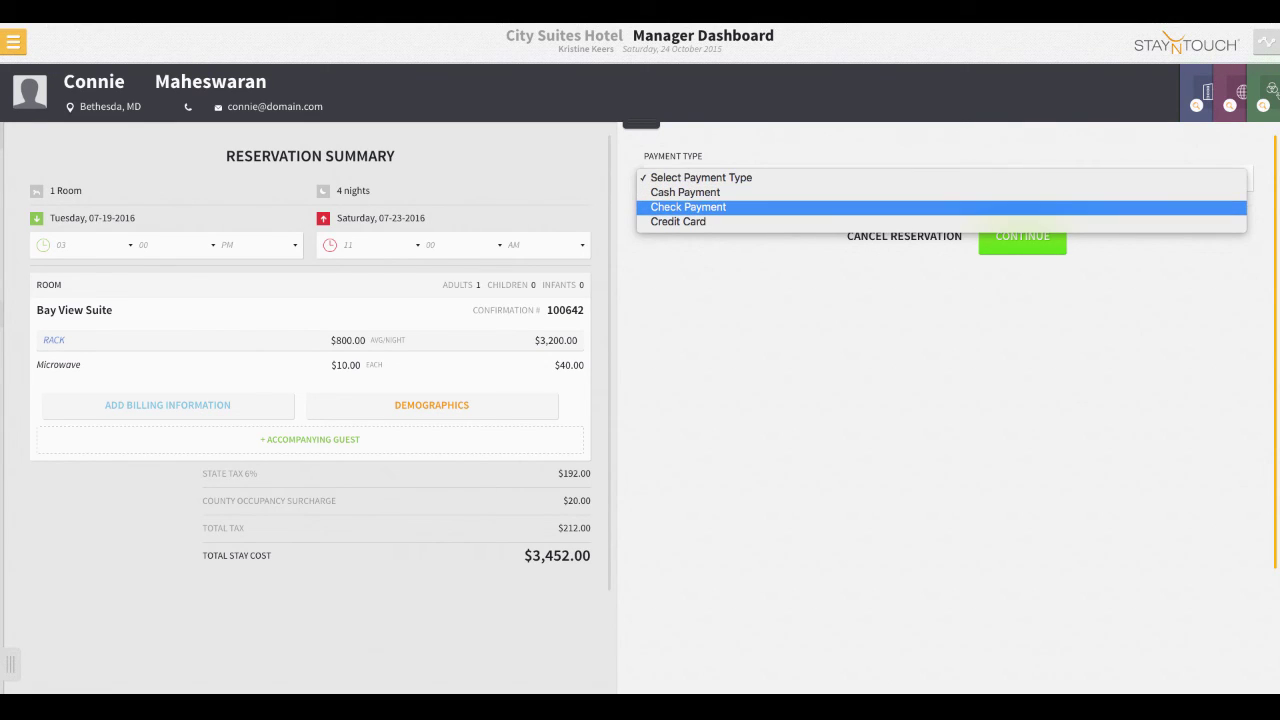
key("Down")
key("Return")
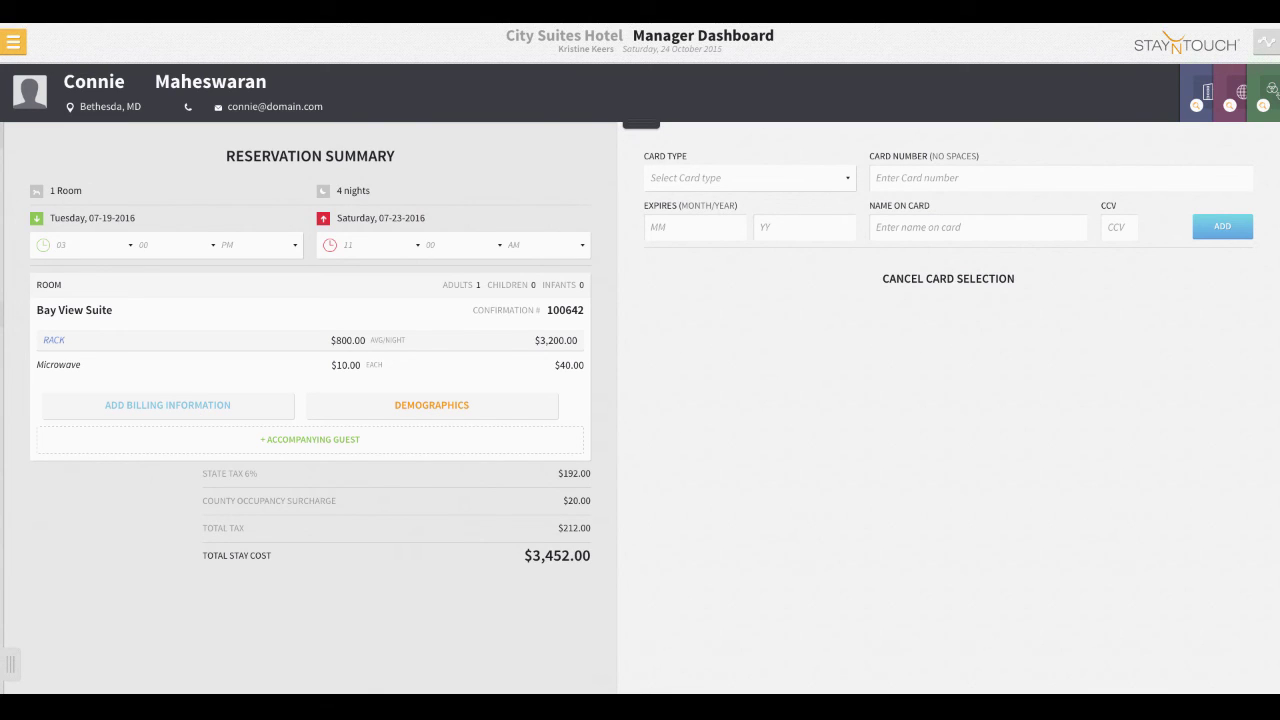
key("space")
key("Down")
key("Down")
key("Down")
key("Down")
key("Down")
key("Down")
key("Down")
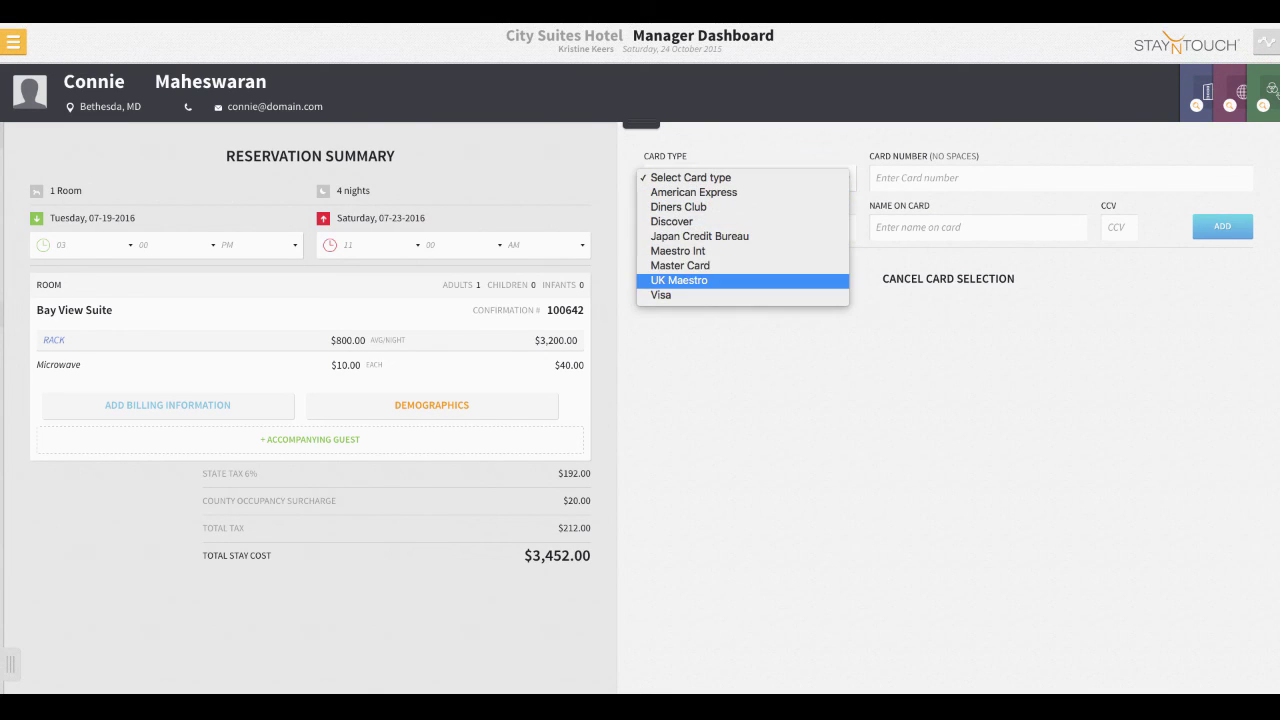
key("Up")
key("Return")
- Enter the card number, expiry 12/20, cardholder's name and security code, then add the card
key("Tab")
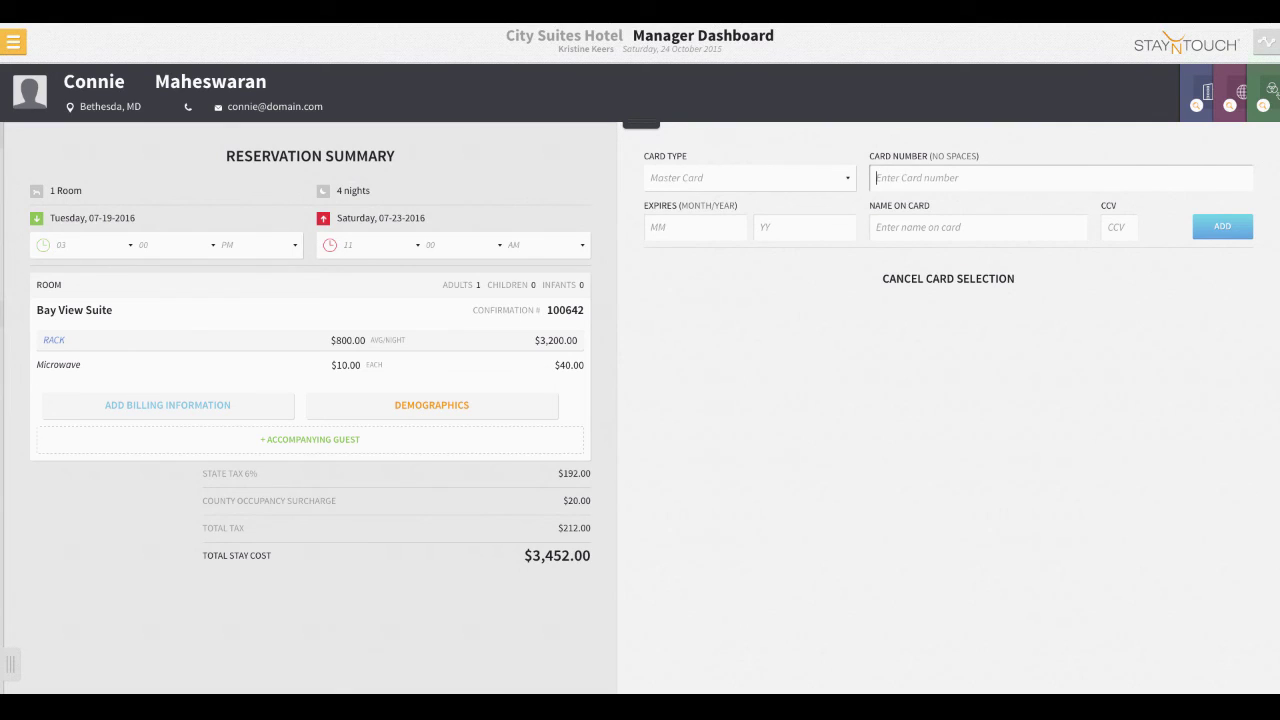
type("5555555555554444")
key("Tab")
type("12")
key("Tab")
type("20")
key("Tab")
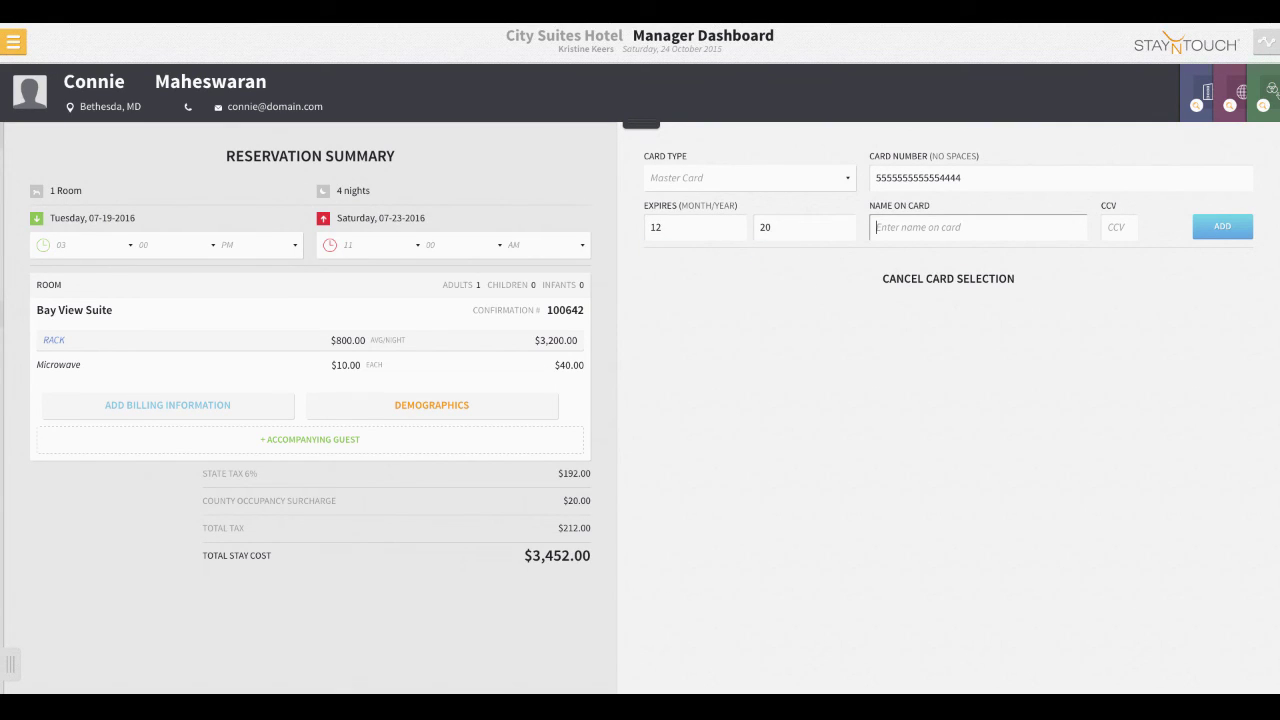
type("Connie Maheswaran")
key("Tab")
type("123")
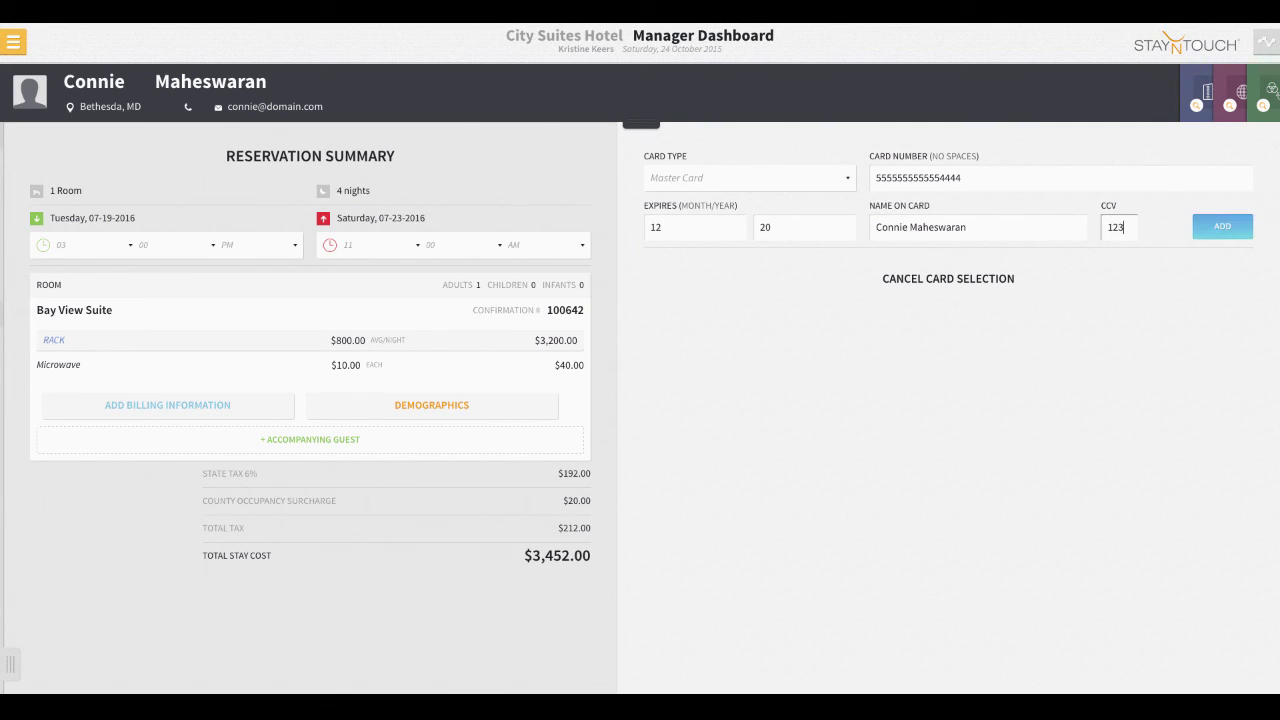
key("Return")
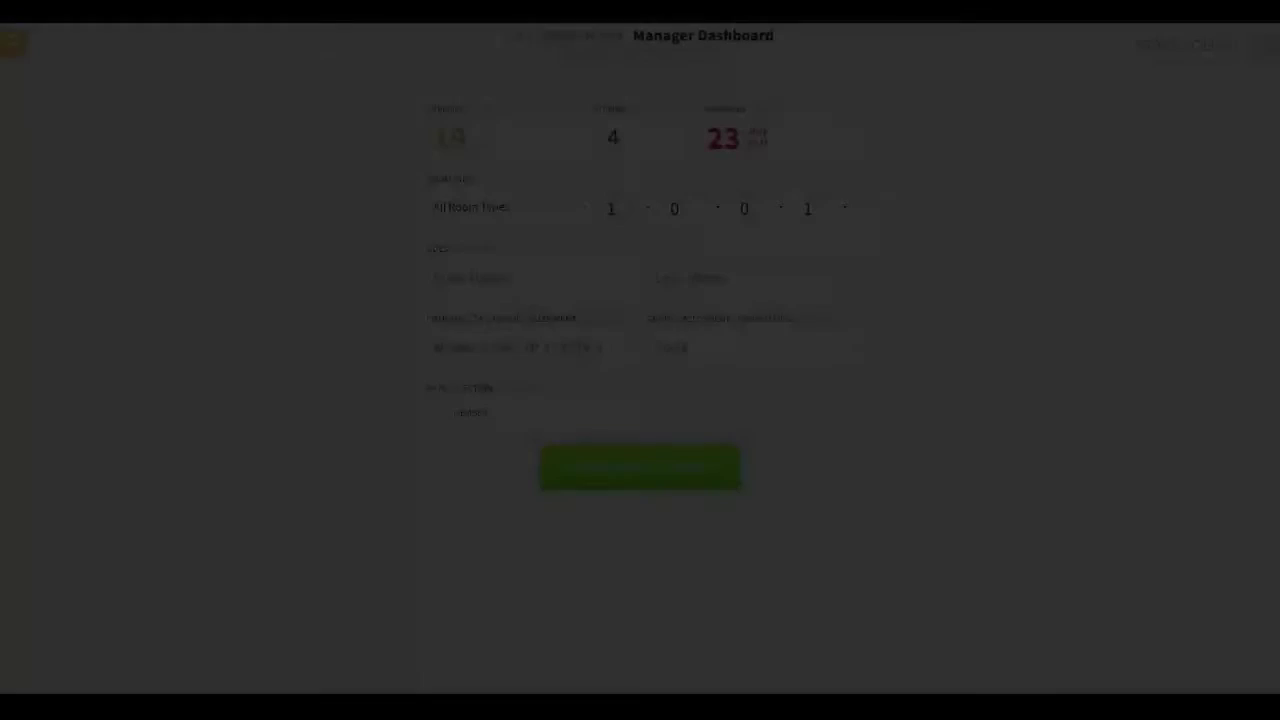
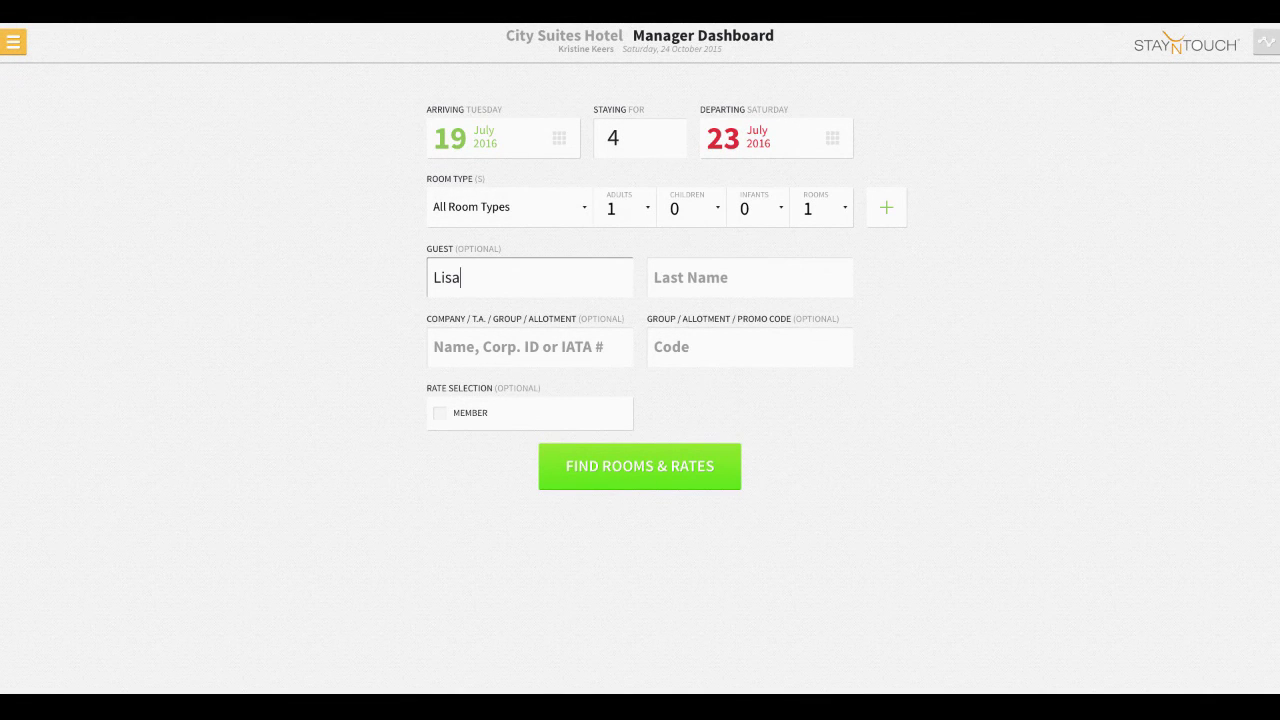
- Search rooms and rates for the existing guest by first and last name
left_click(750, 277)
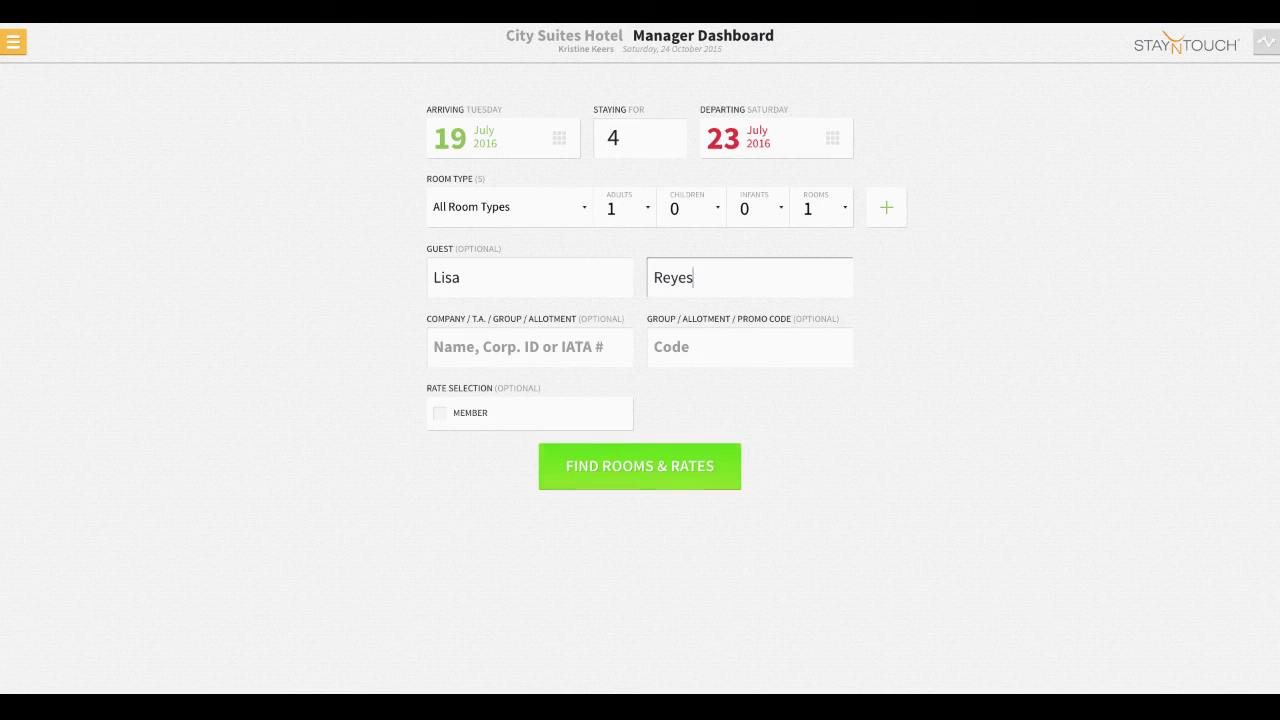
key("Return")
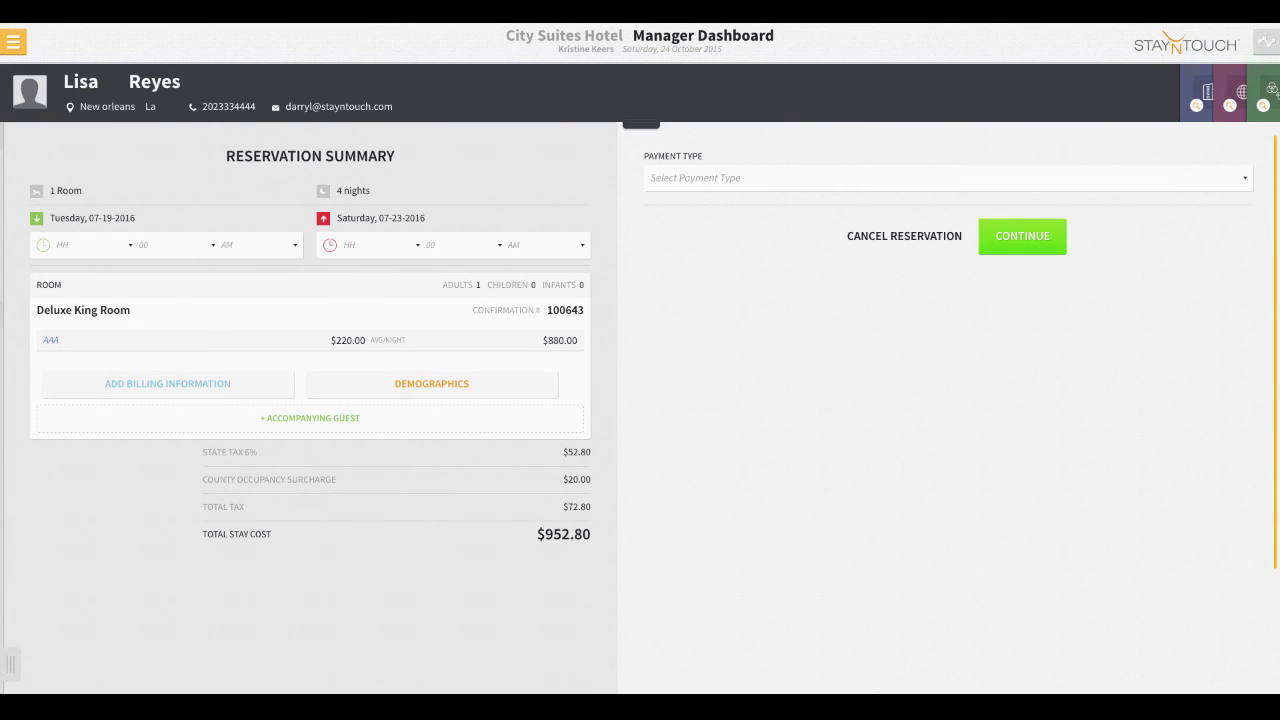
- Set the payment type to Credit Card and start a new card entry
left_click(948, 177)
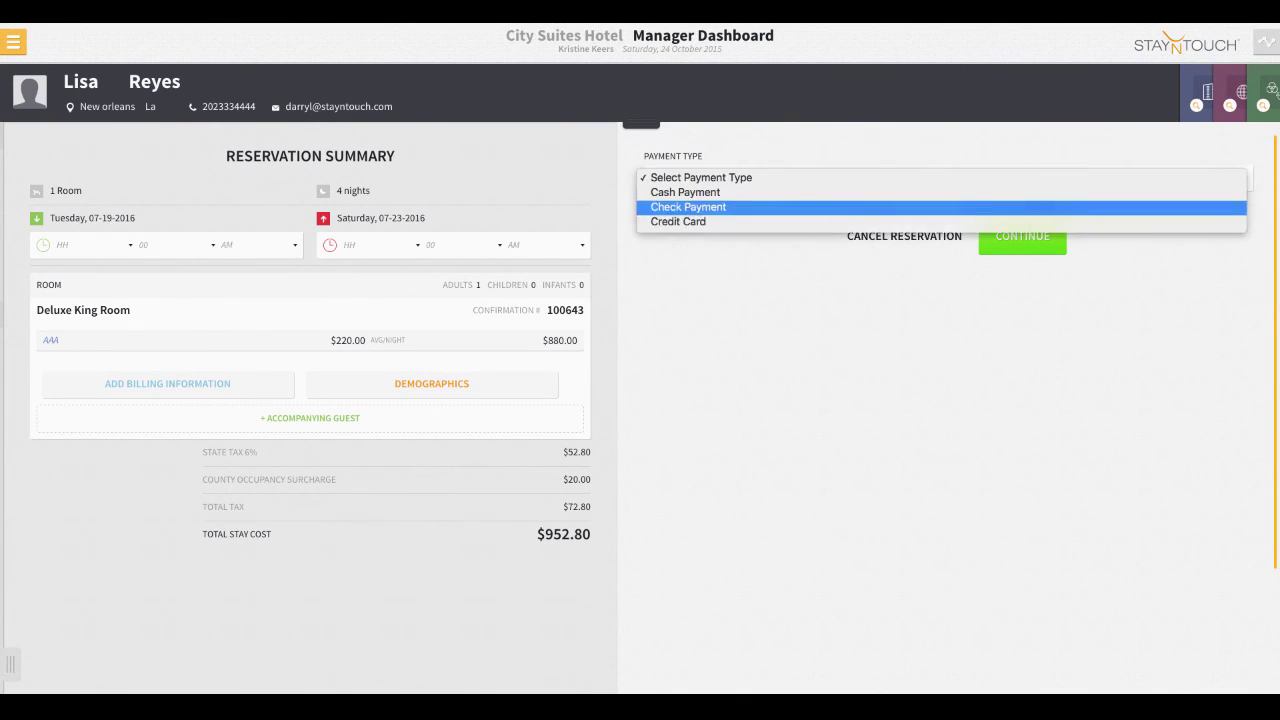
left_click(680, 220)
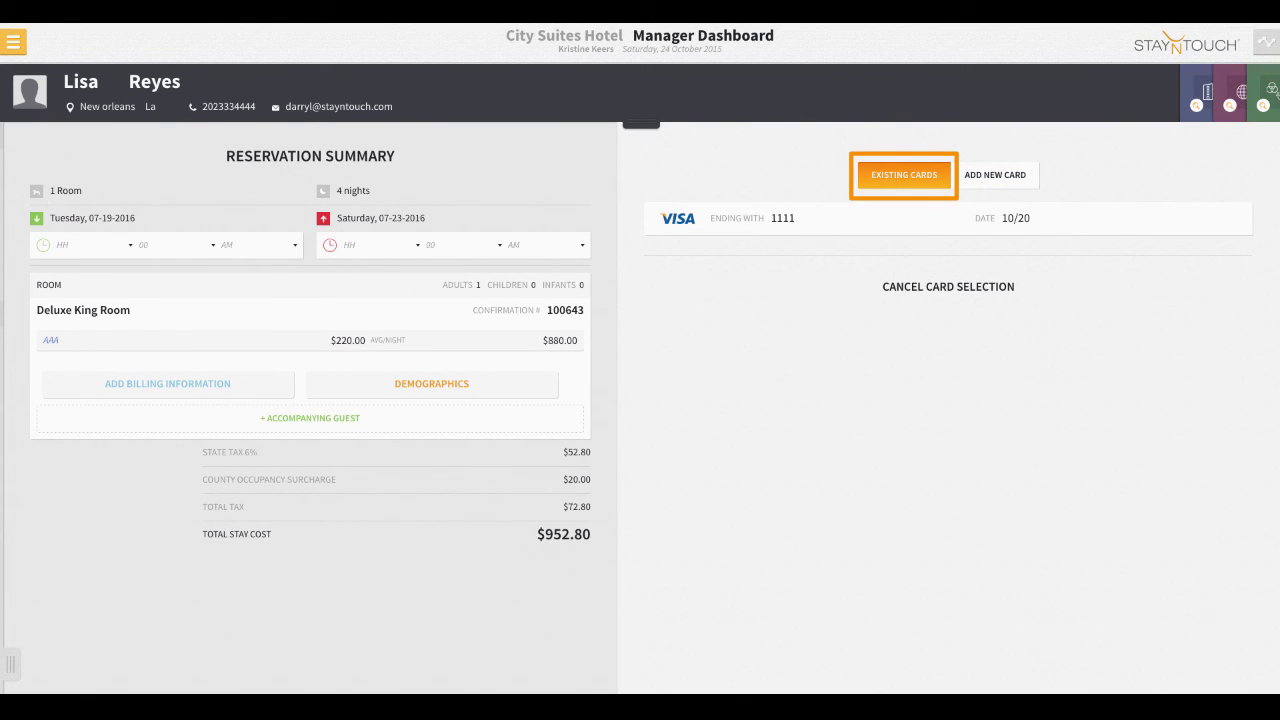
left_click(995, 175)
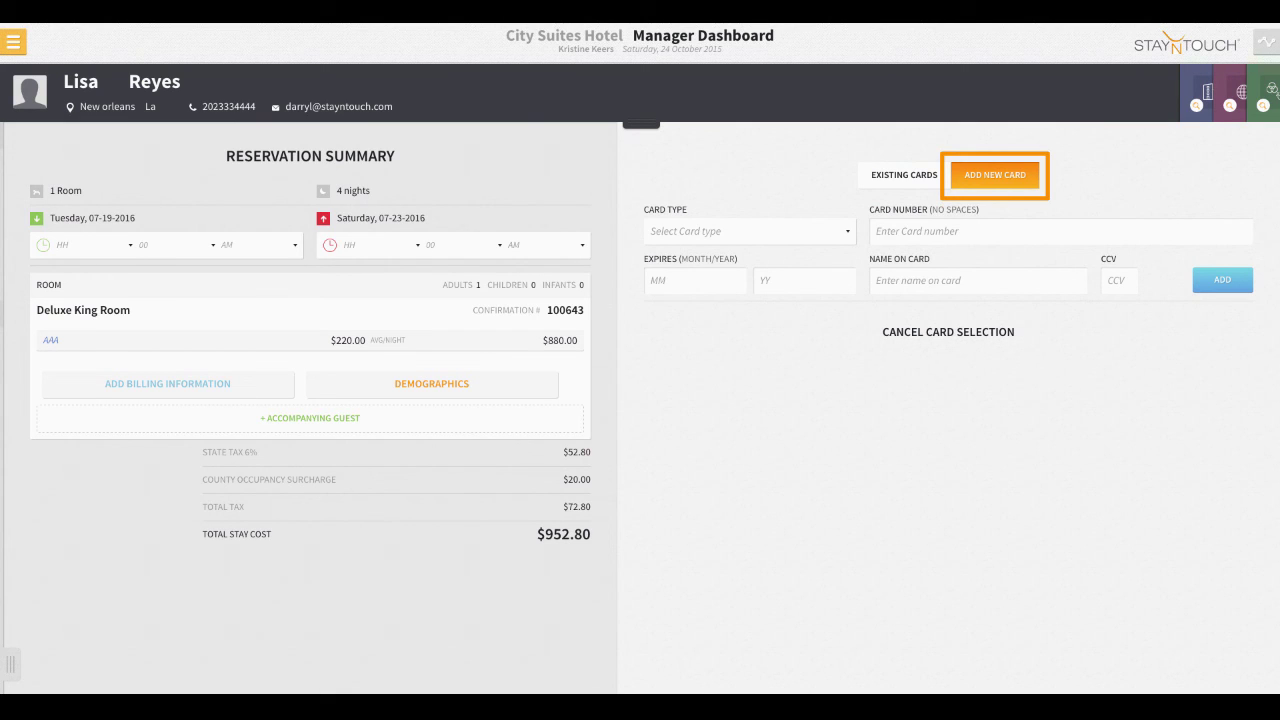